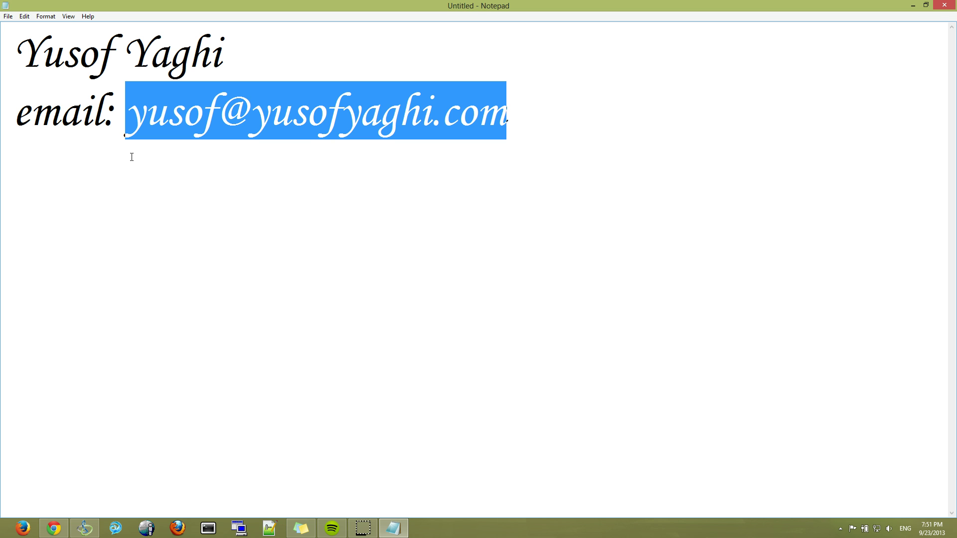
- Delete the e-mail line, then select and erase all remaining text so Notepad is empty
key("BackSpace")
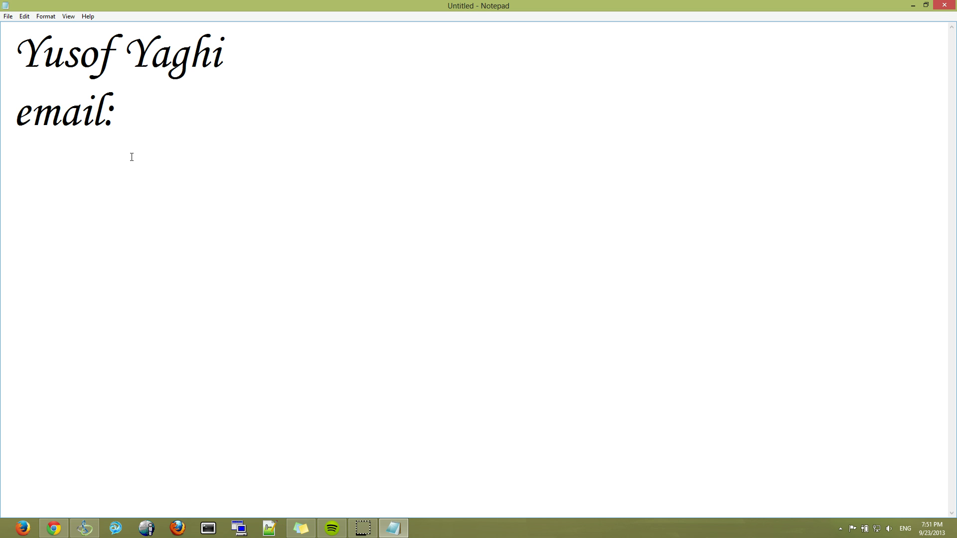
key("ctrl+a")
key("BackSpace")
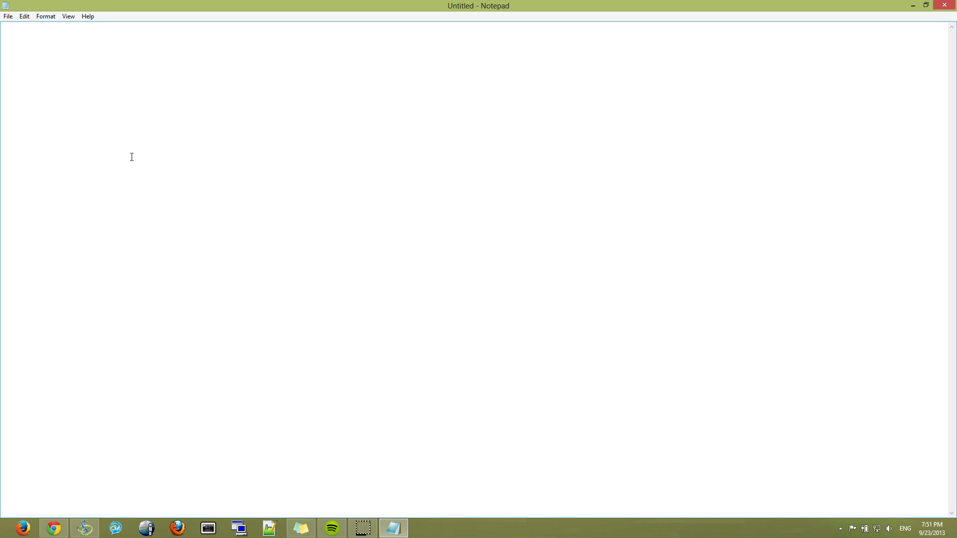
type("Linksy")
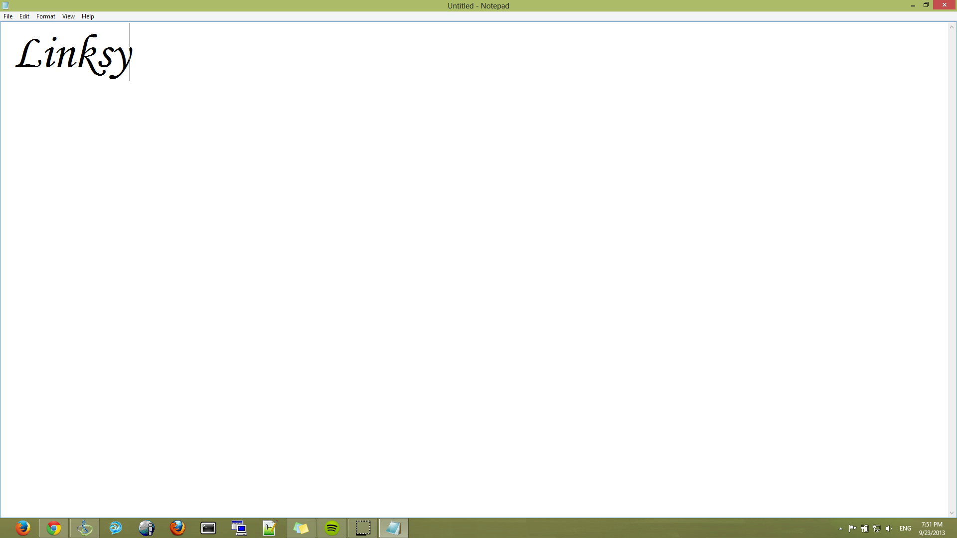
type("s Wireless R")
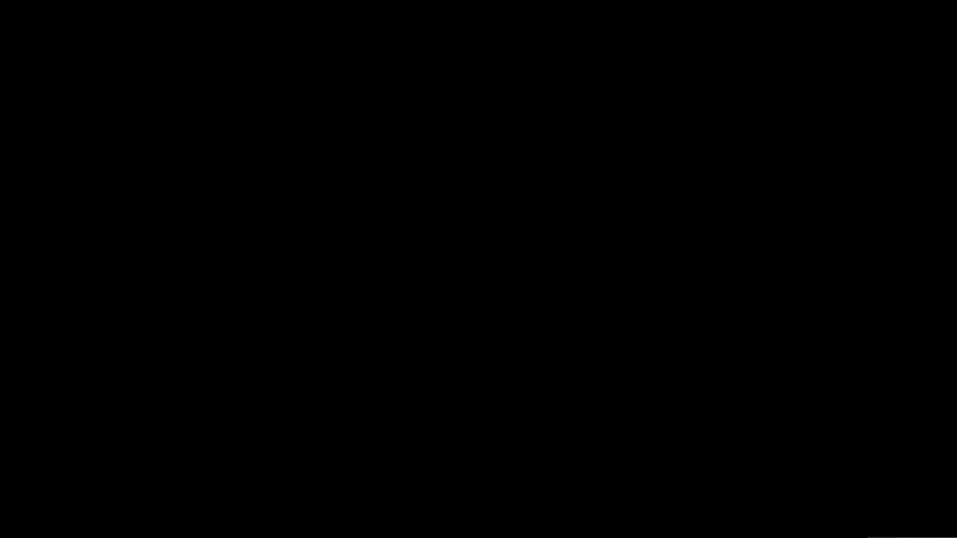
type("outer as a ")
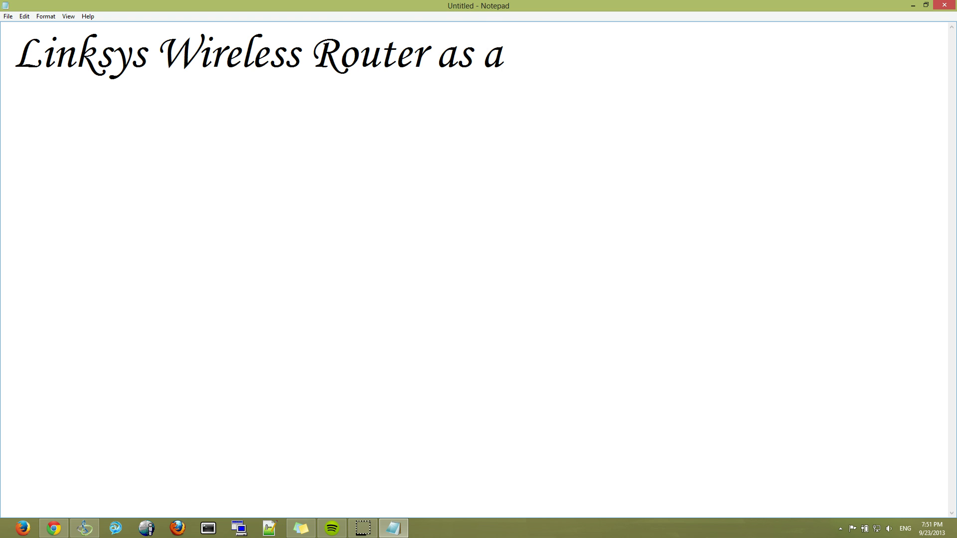
type("AP")
key("ctrl+a")
key("BackSpace")
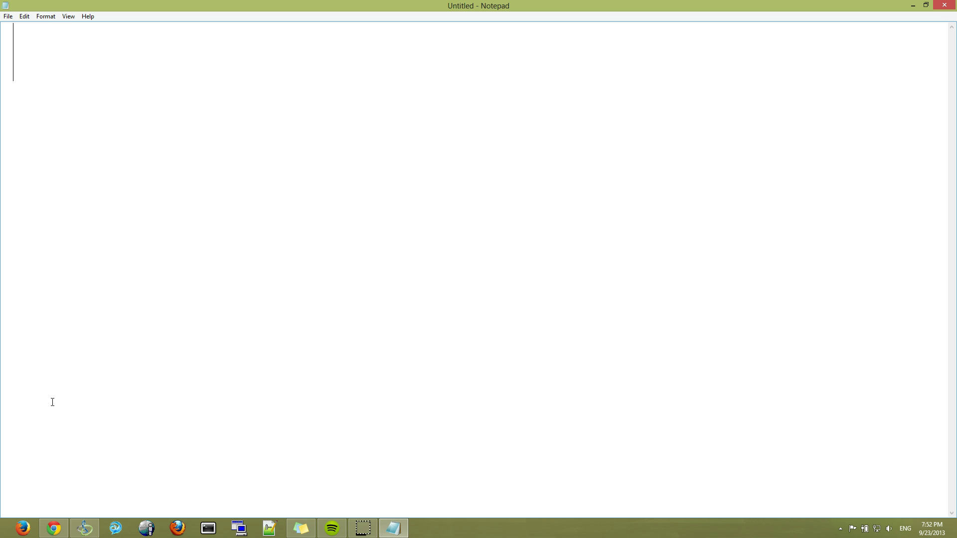
type("Ap")
key("BackSpace")
key("BackSpace")
type("AP")
key("ctrl+a")
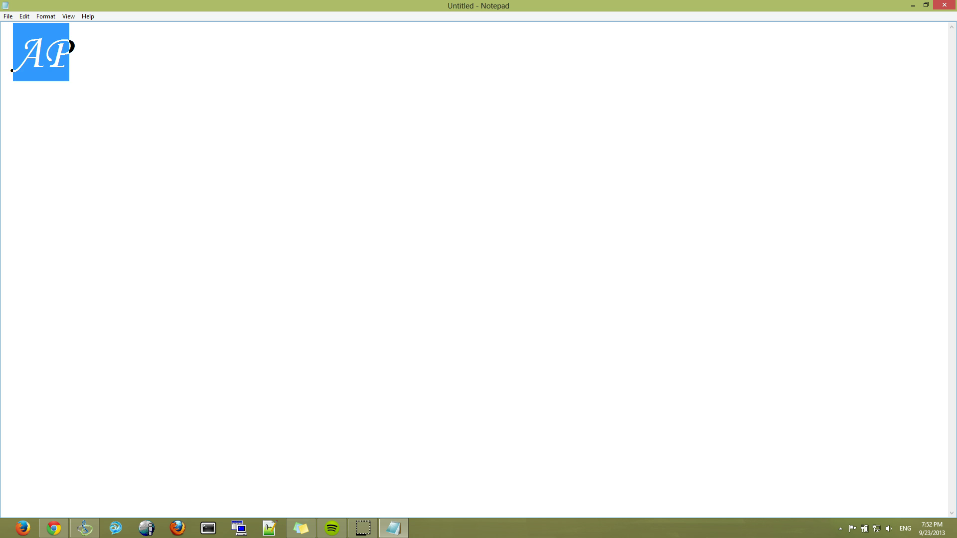
key("BackSpace")
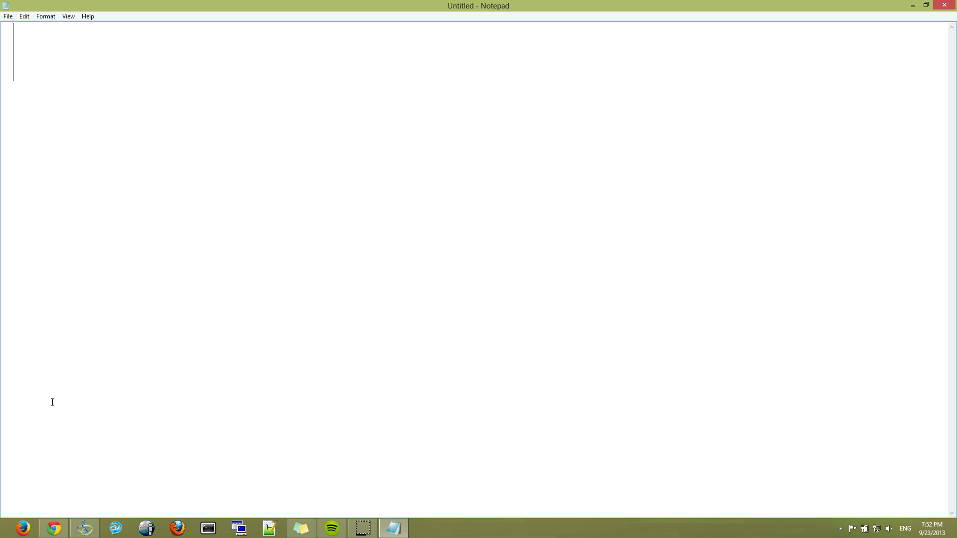
type("Linksys ")
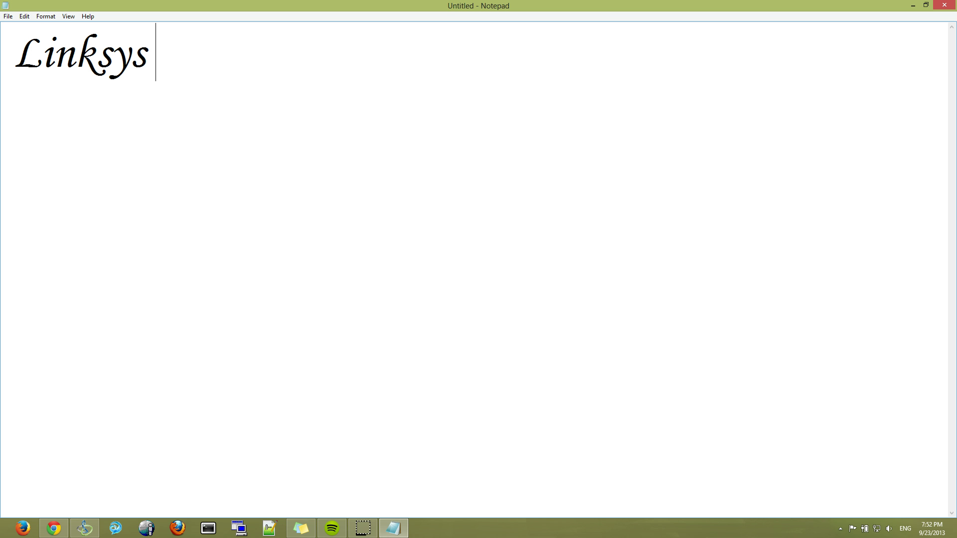
type("WRT310N")
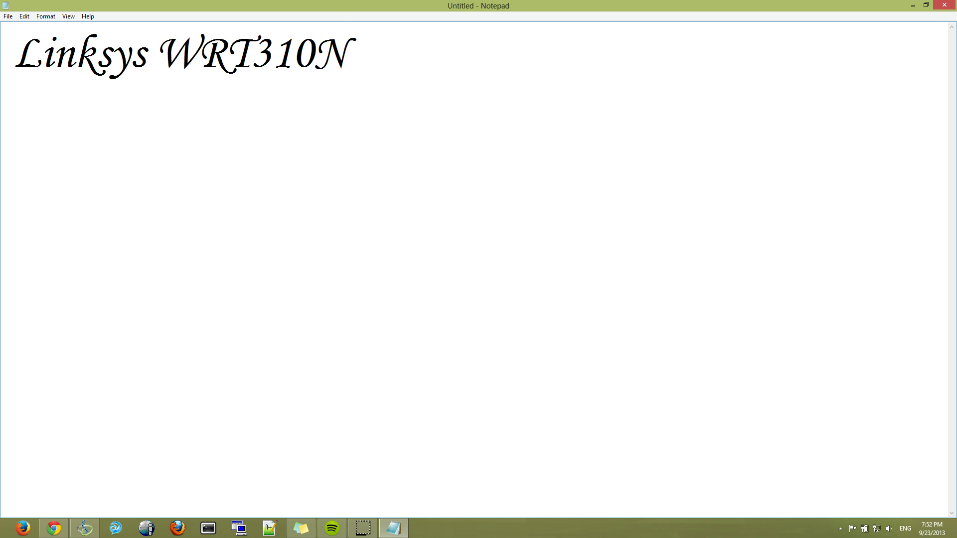
key("ctrl+a")
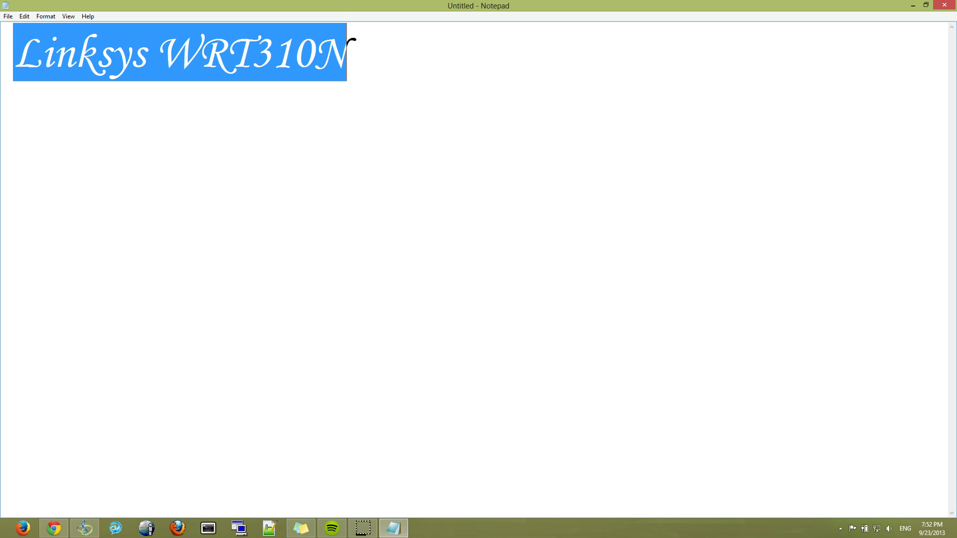
key("Delete")
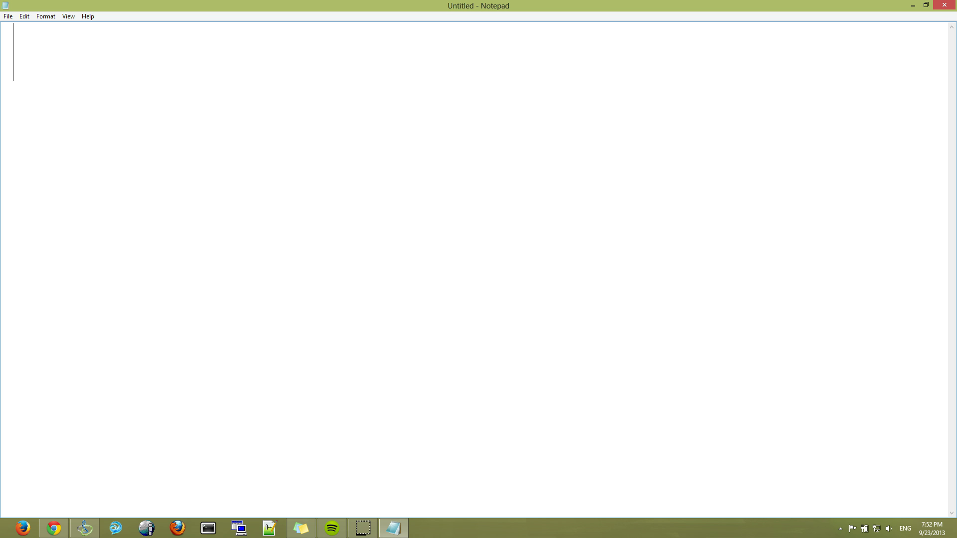
type("Cable Mor")
key("BackSpace")
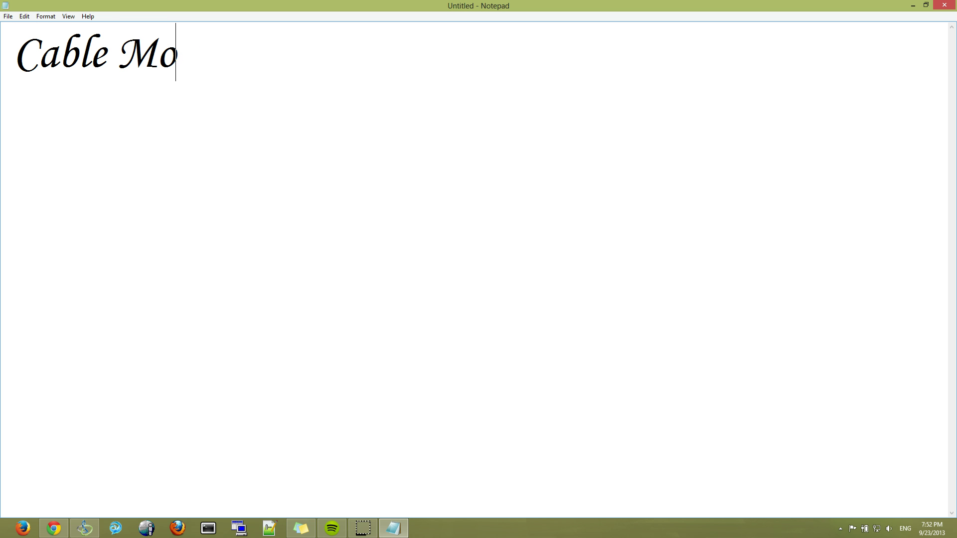
type("dem ->")
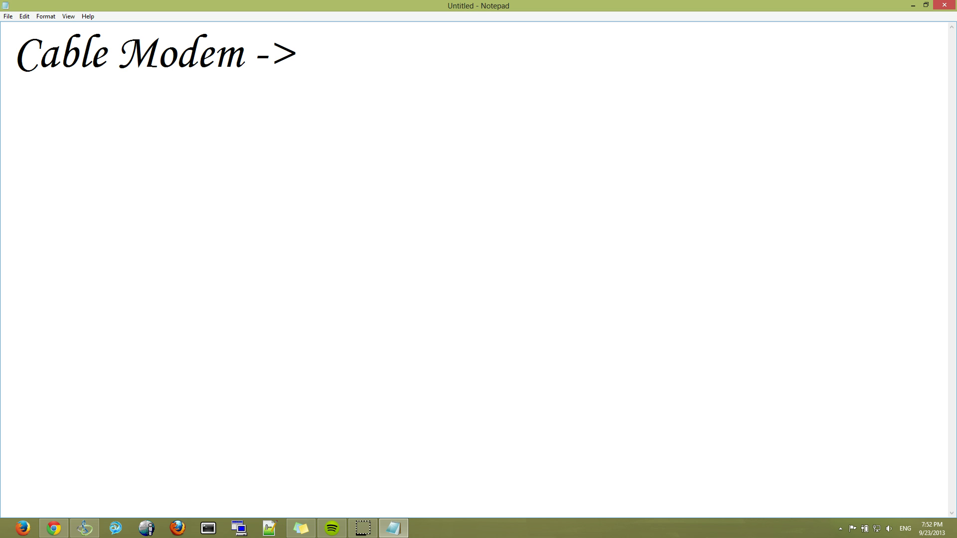
type(" Router ")
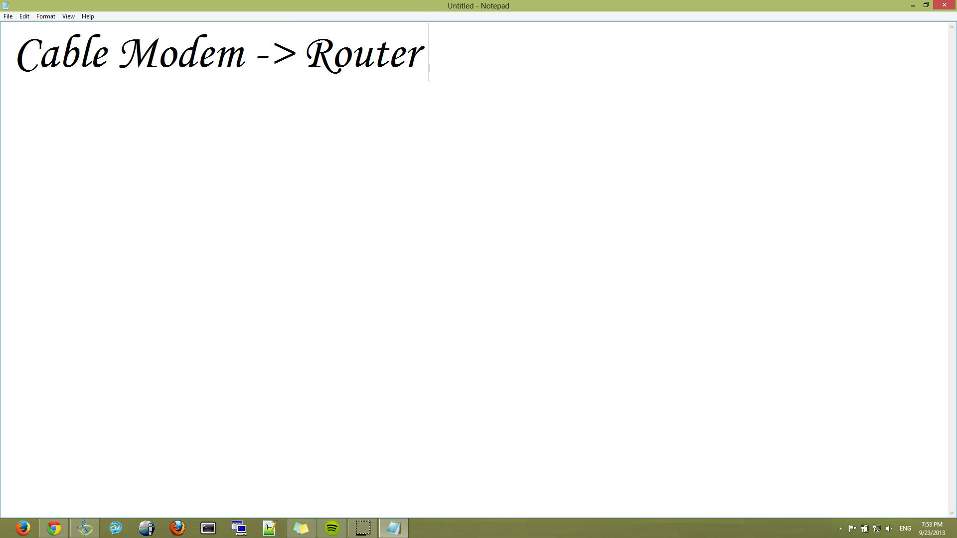
type("(382")
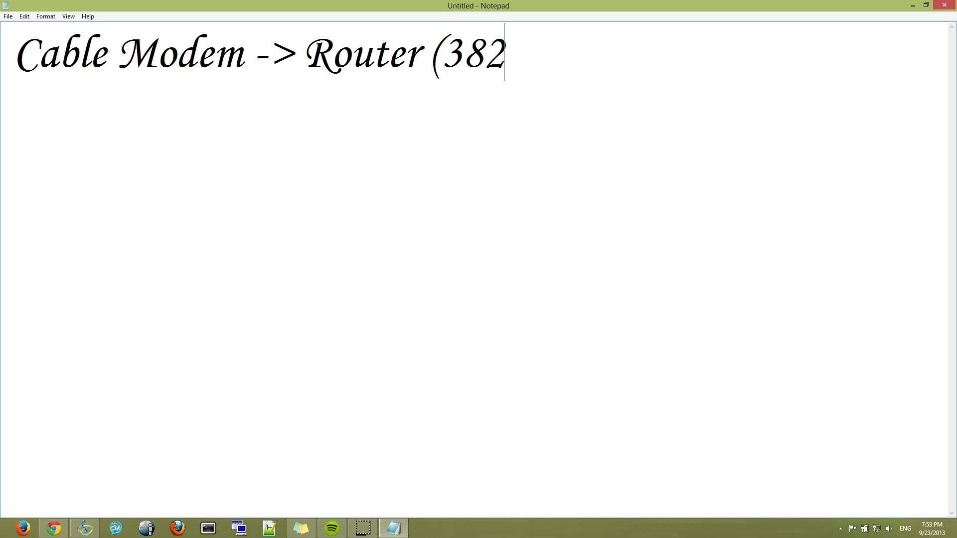
type("5) -")
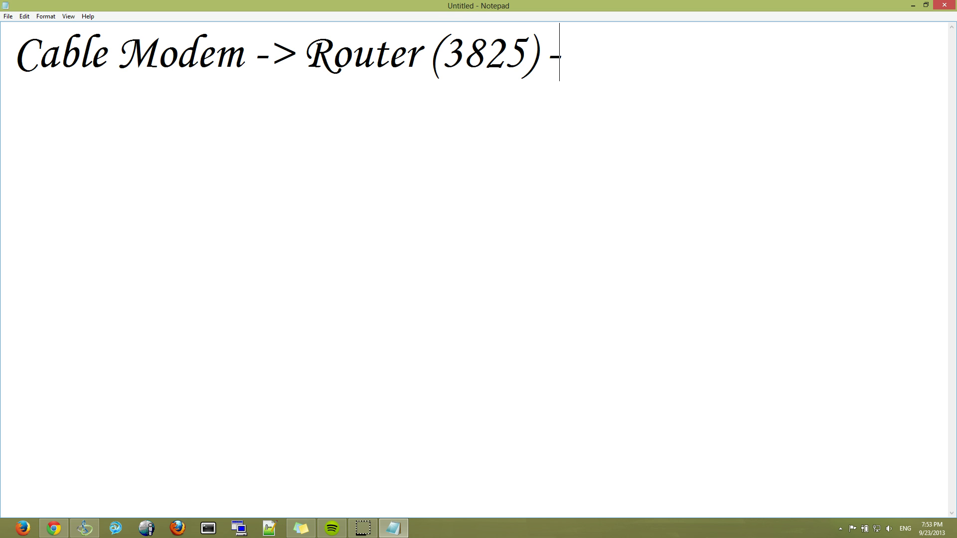
type("> Switch ")
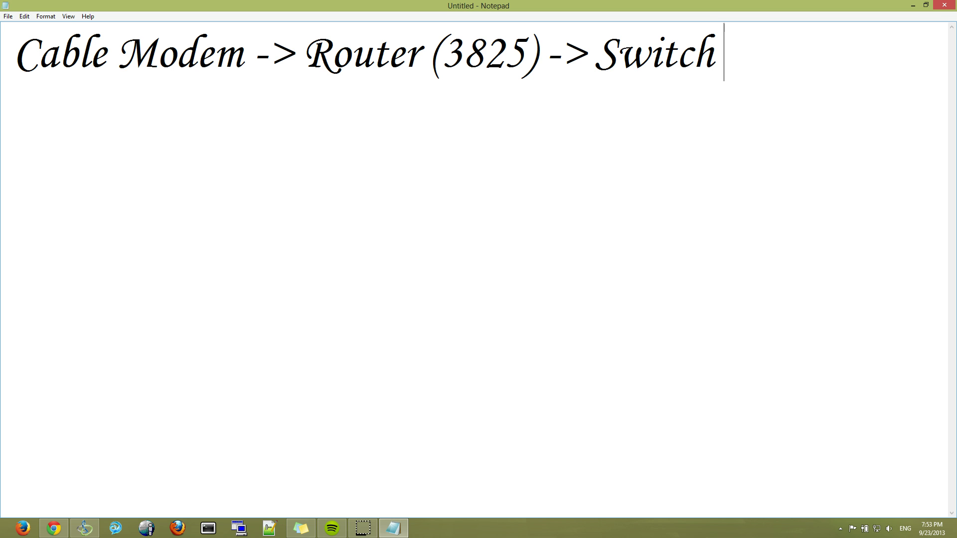
type("->")
type(" AP")
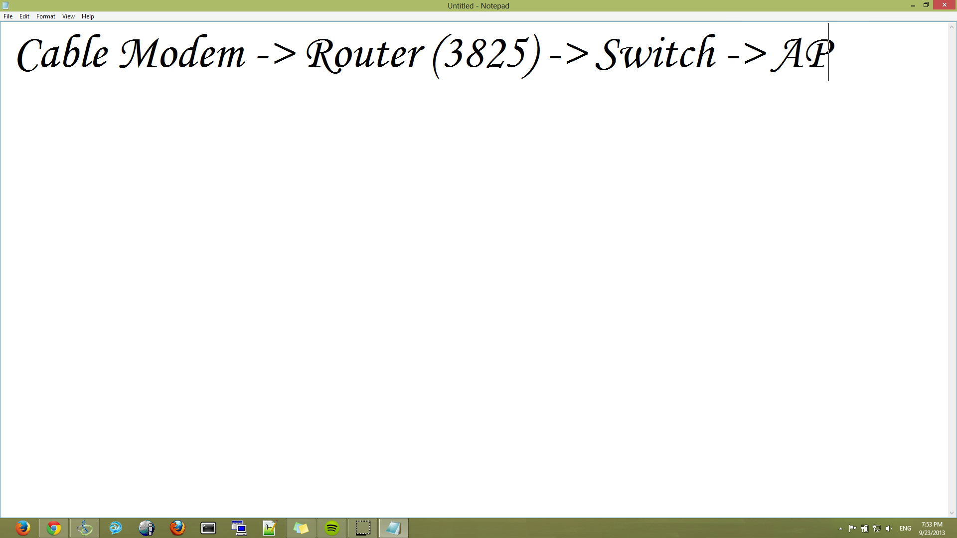
key("Left")
key("Right")
type("(")
type("link")
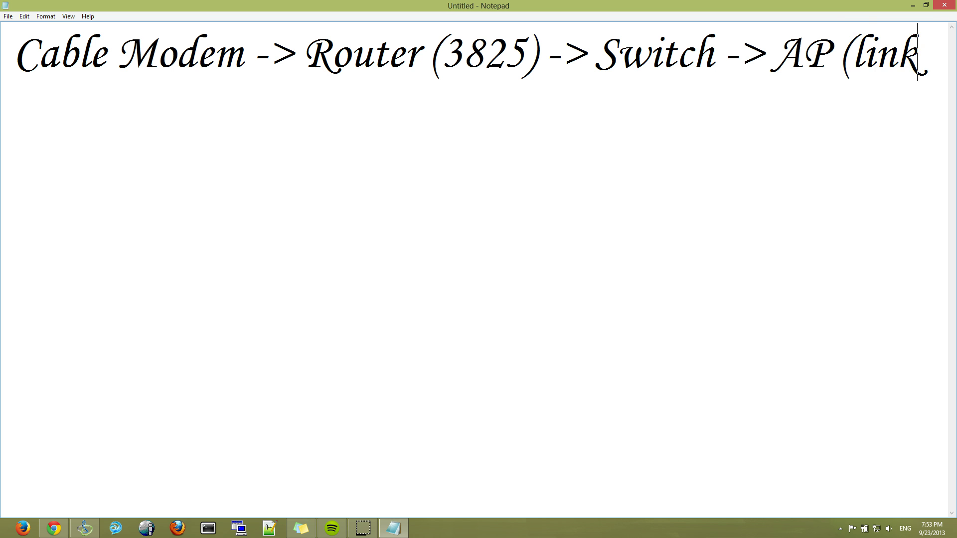
type("sys)")
- Clear the page, type and erase 'Linksys - DDWRT', then restore and reposition the Notepad window
key("ctrl+a")
key("Delete")
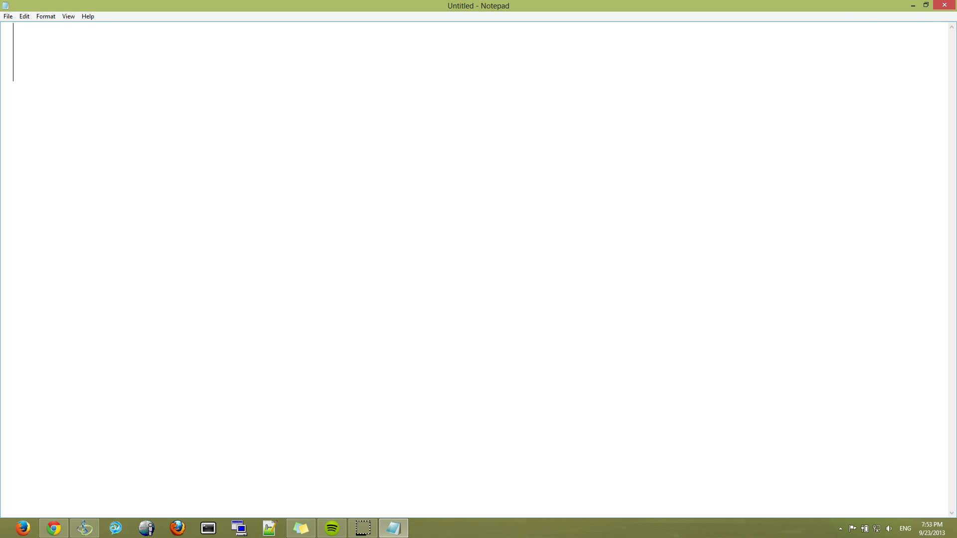
type("Linksys")
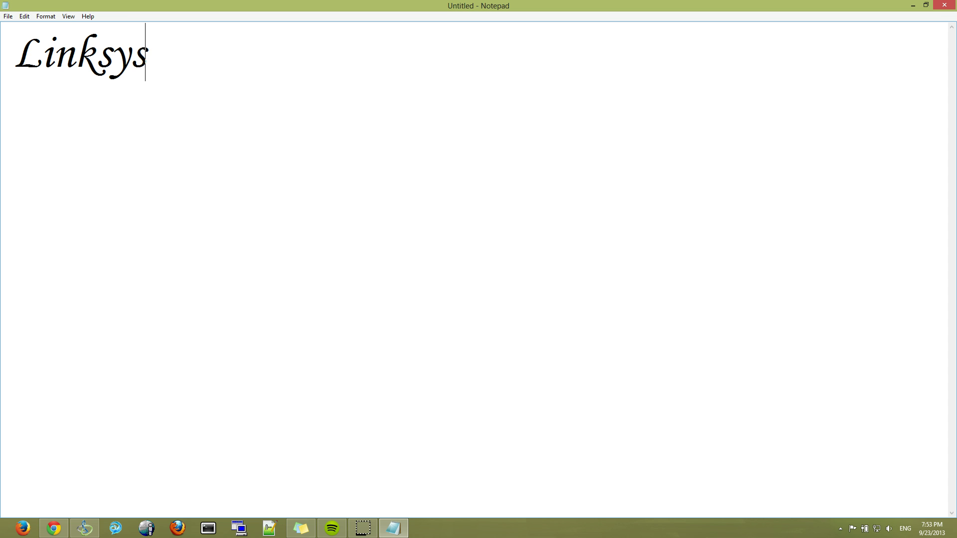
type(" - DDWR")
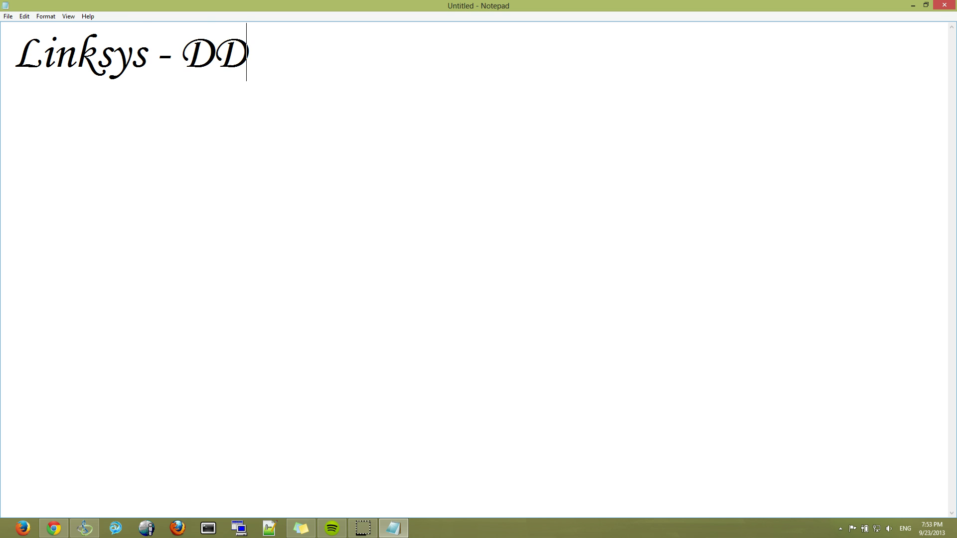
key("BackSpace")
type("WRT")
key("ctrl+a")
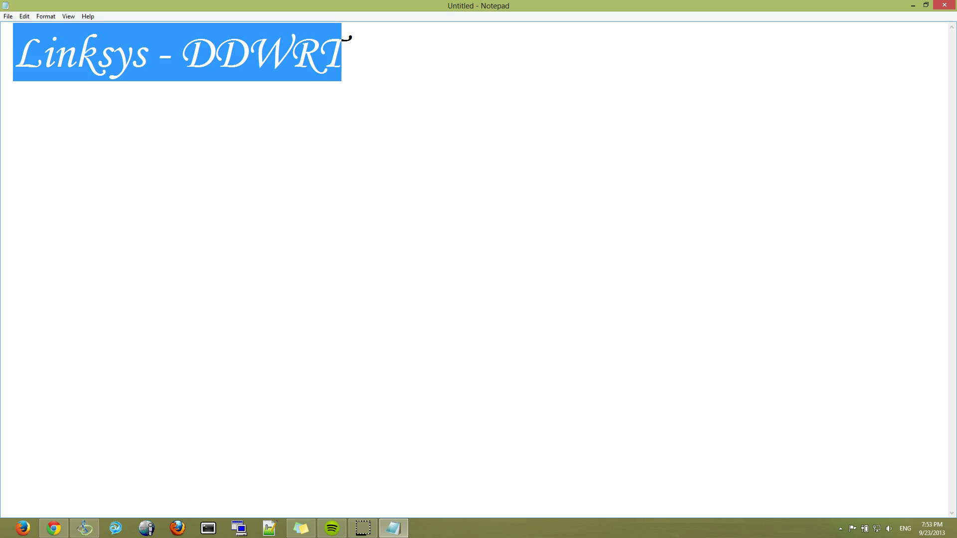
key("BackSpace")
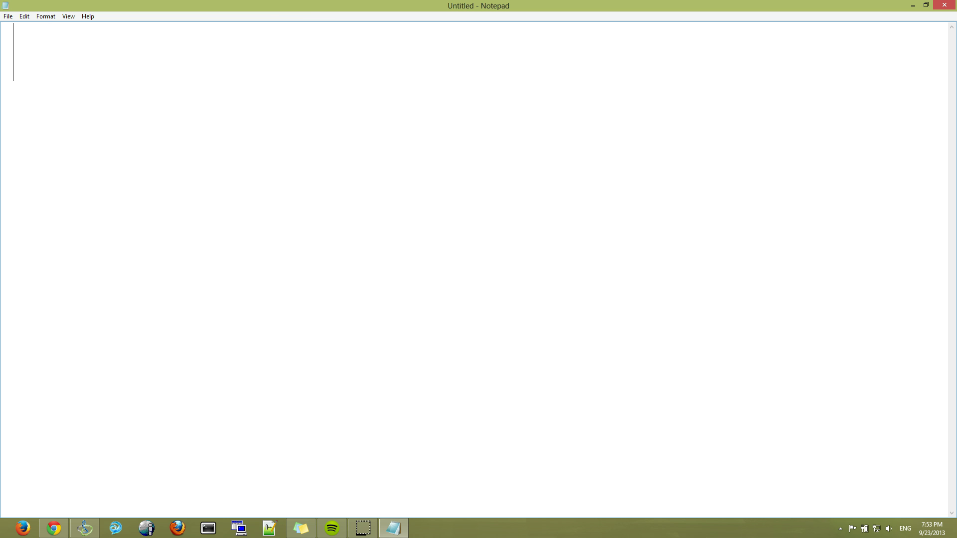
double_click(329, 7)
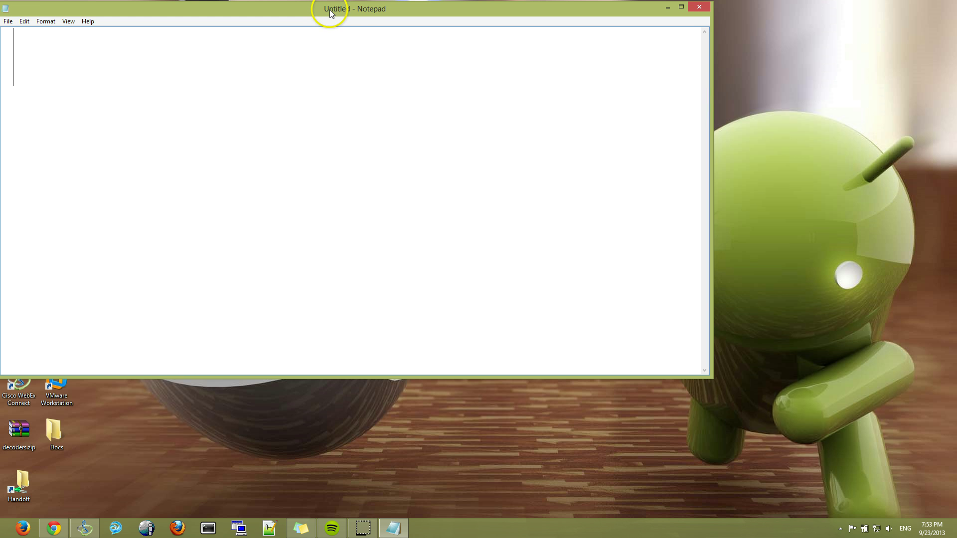
left_click_drag(331, 13, 956, 239)
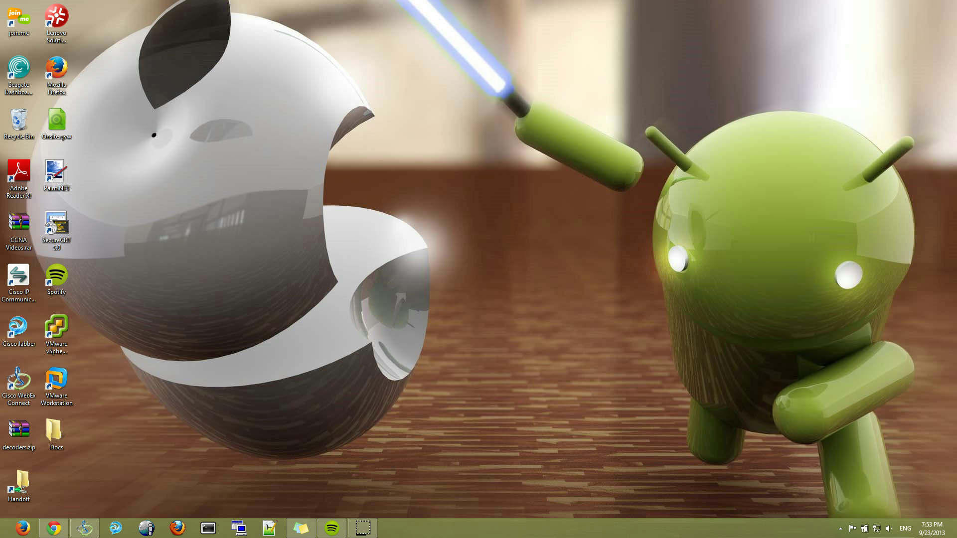
- Return to the linksys wrt310n image results, preview the second router photo, then close the preview
left_click(54, 528)
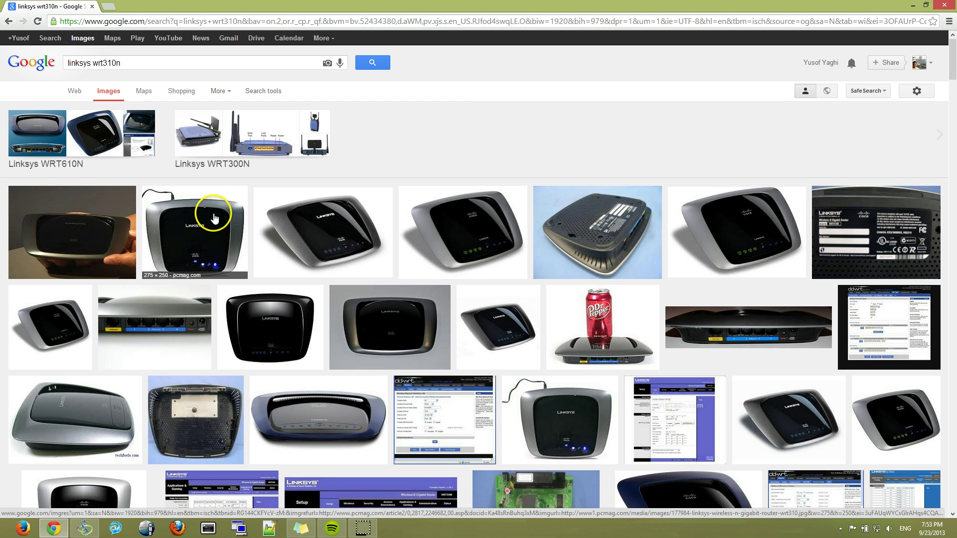
left_click(212, 219)
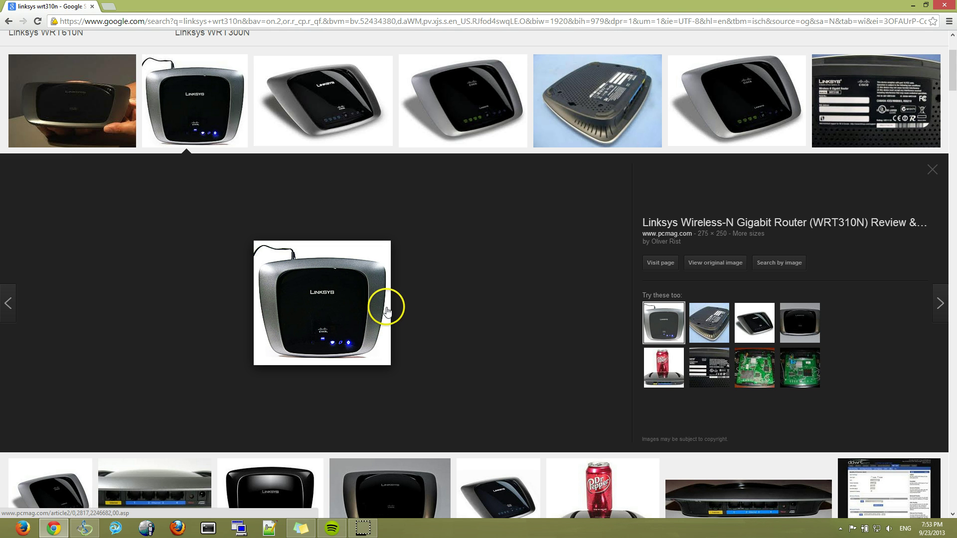
left_click(931, 171)
scroll(379, 151, "up", 3)
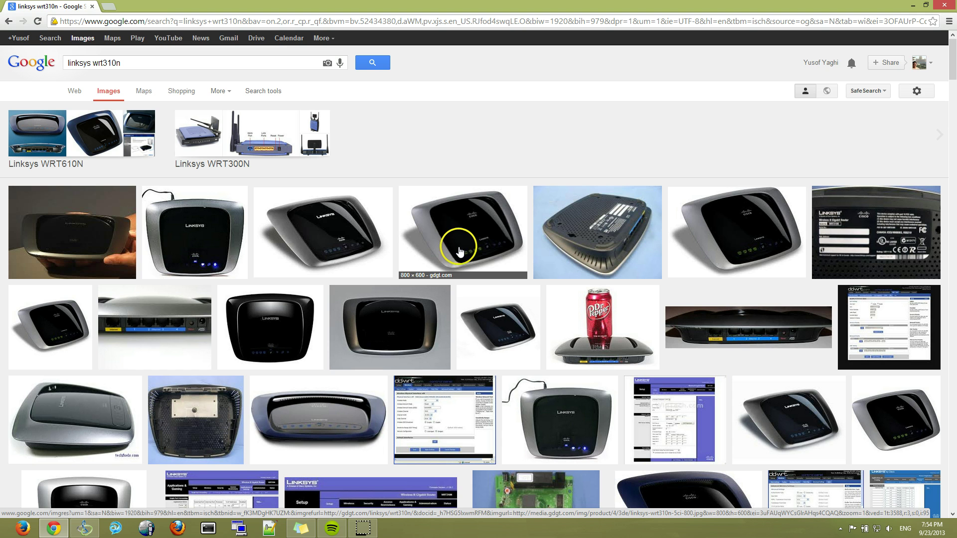
- Switch to Linksys WRT610N image results and open the first photo full size to see its rear ports
left_click(111, 157)
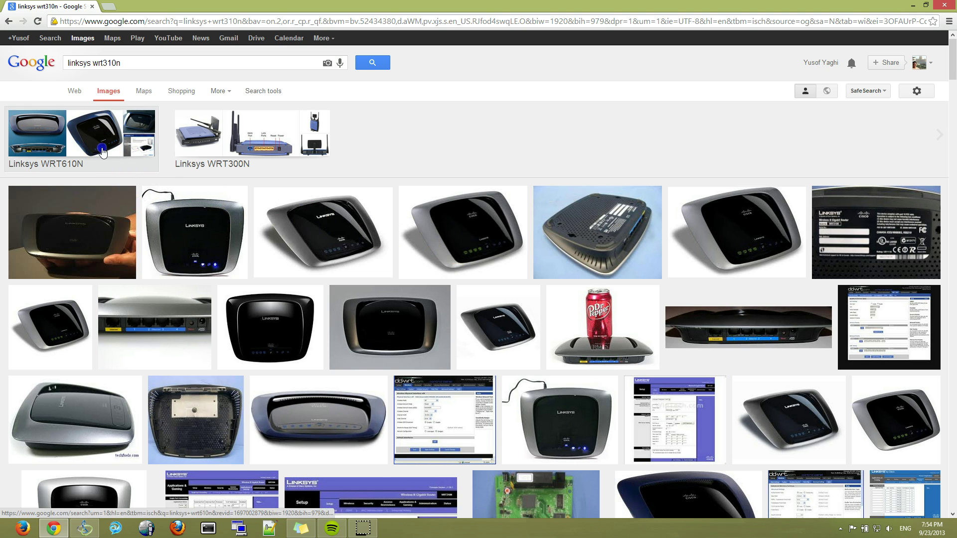
left_click(94, 281)
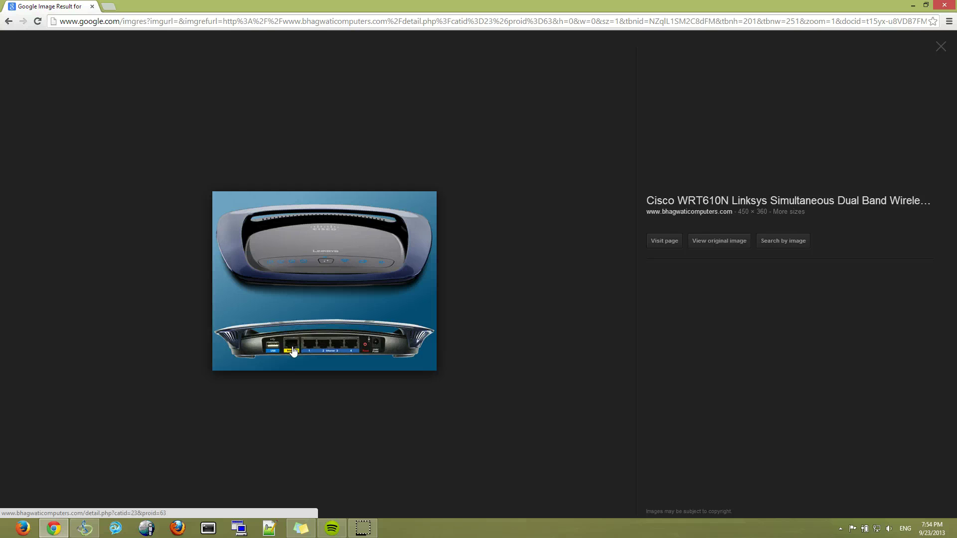
left_click(294, 352)
left_click(878, 530)
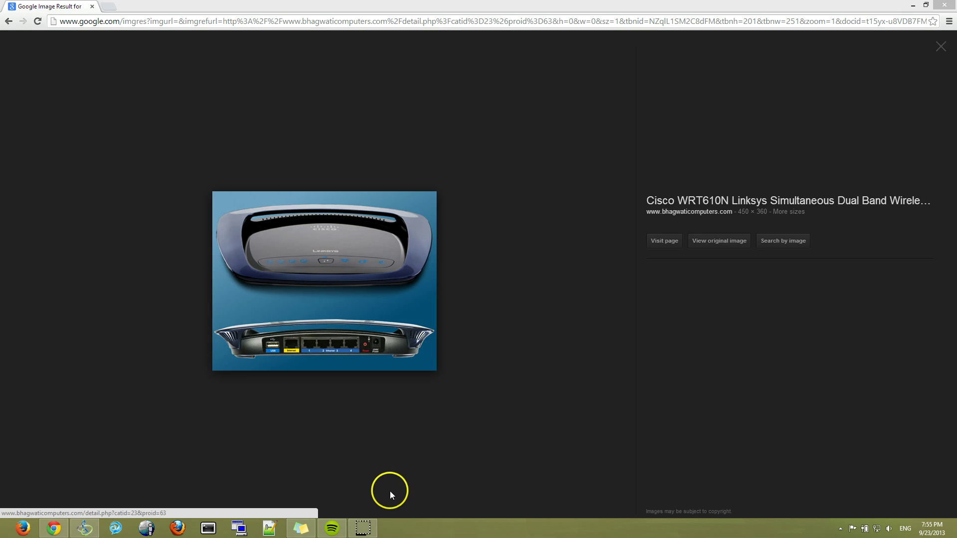
- Load 192.168.1.1 in a new tab and check the PC's network connection status
left_click(109, 7)
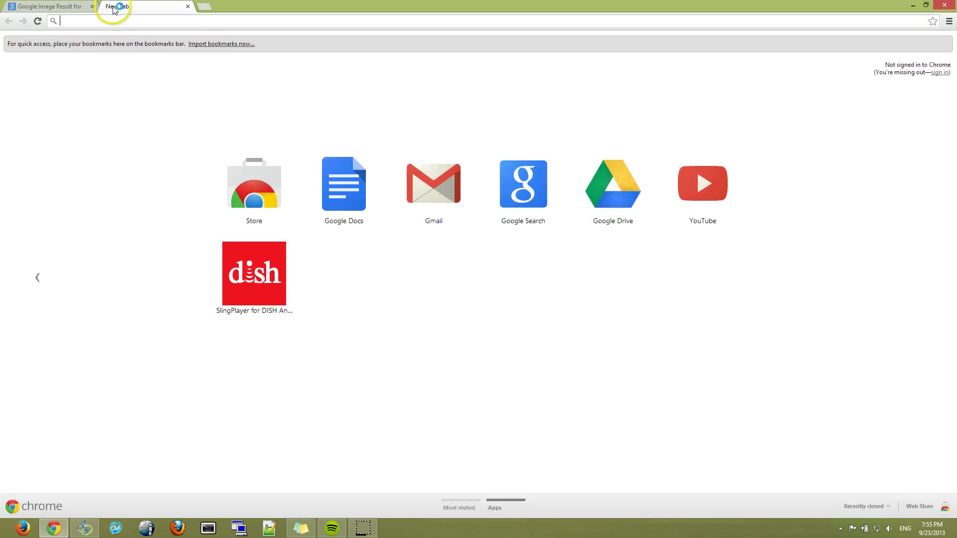
type("192.168.")
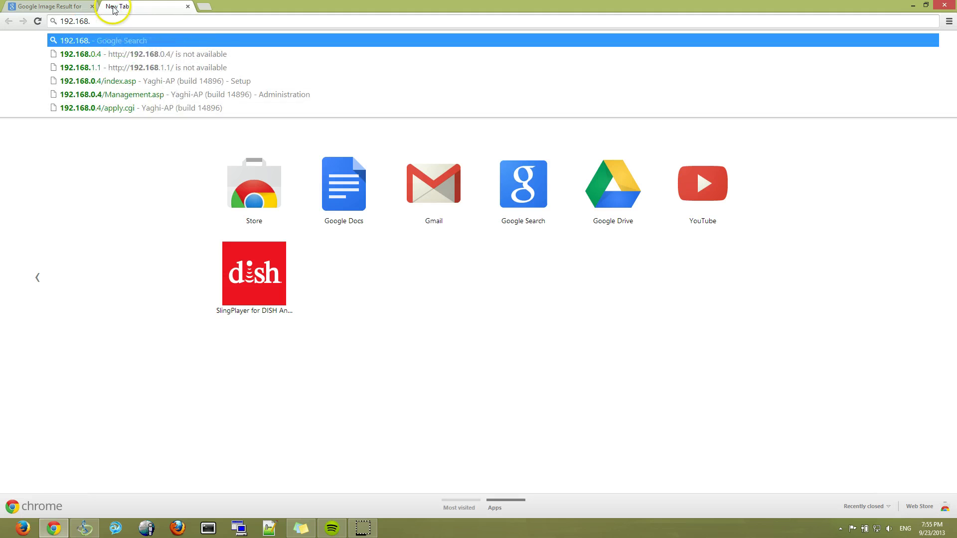
type("1.1")
key("Return")
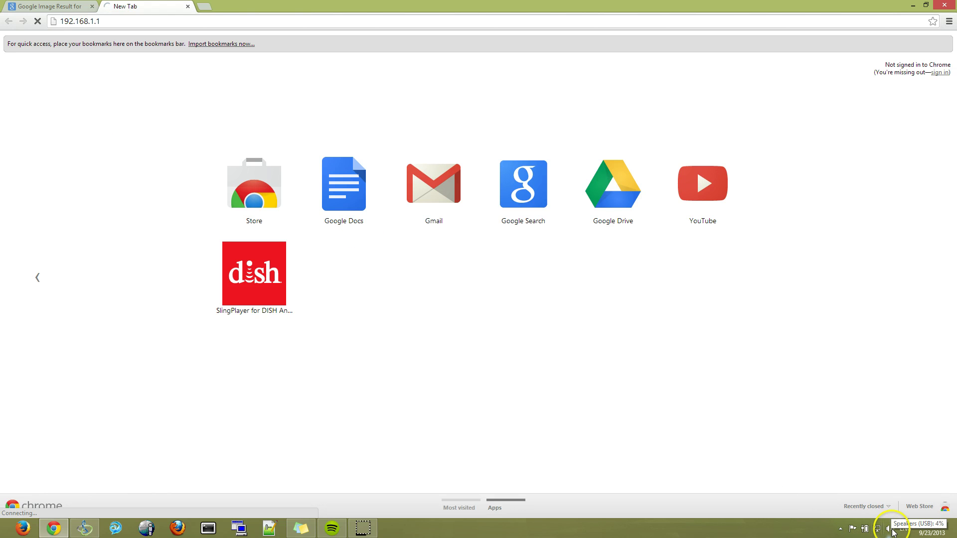
mouse_move(879, 530)
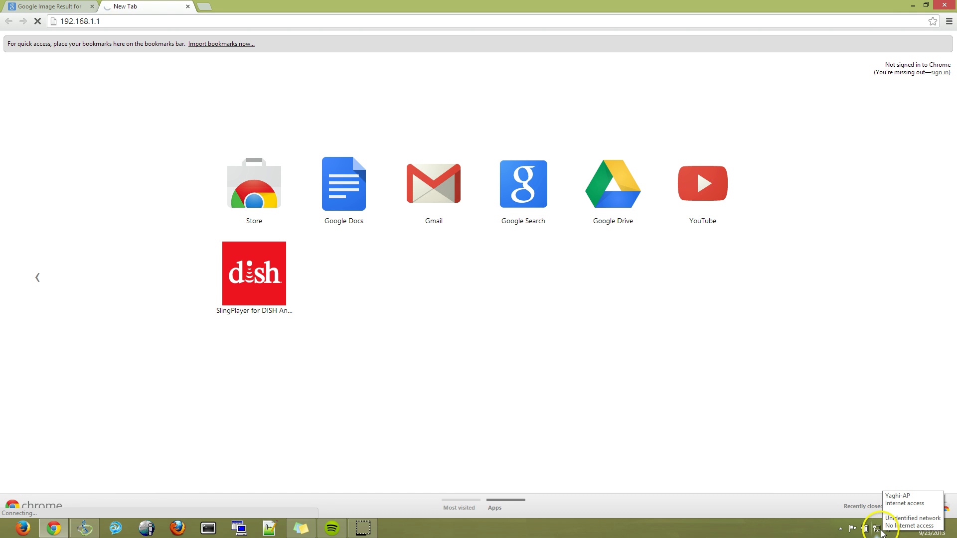
left_click(877, 530)
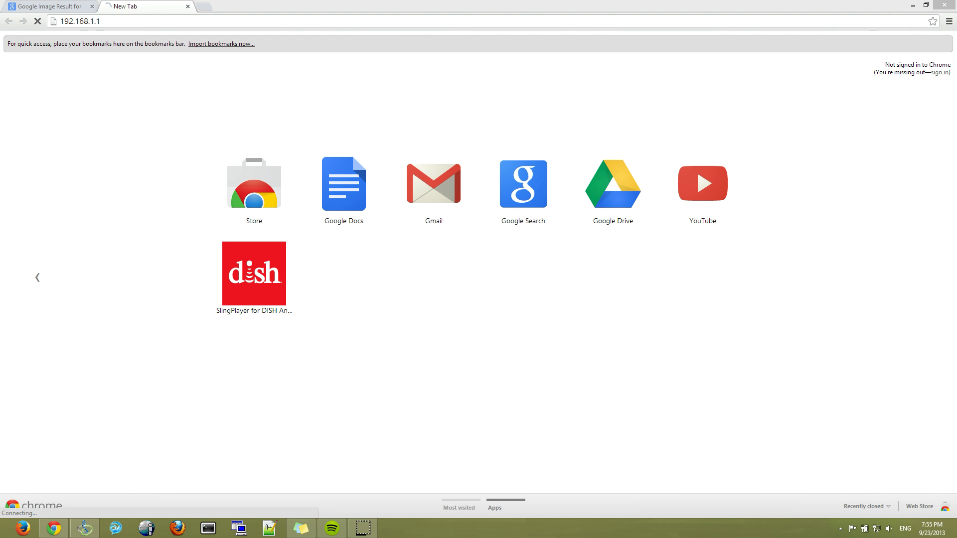
- Open Command Prompt and run ipconfig to list the adapter addresses
key("super+r")
key("Return")
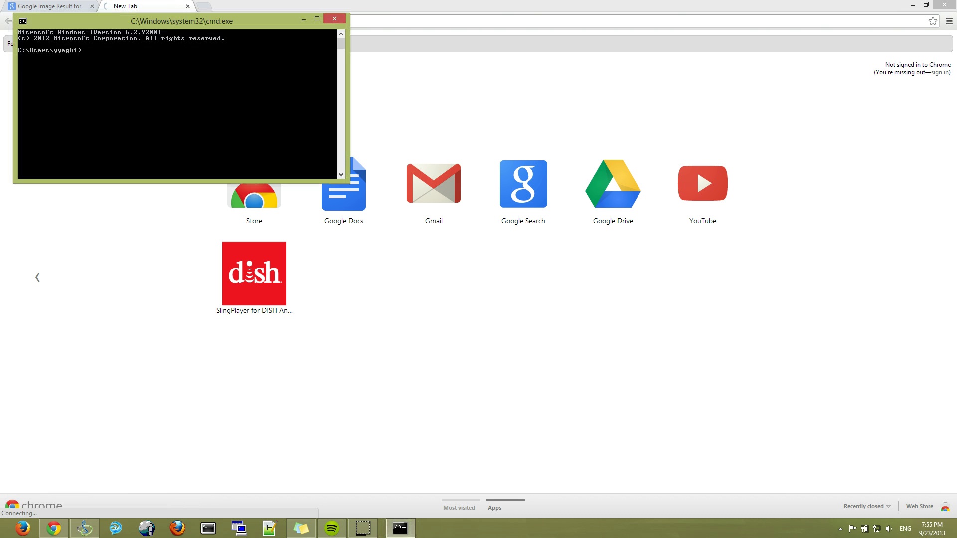
type("ipconfig")
key("Return")
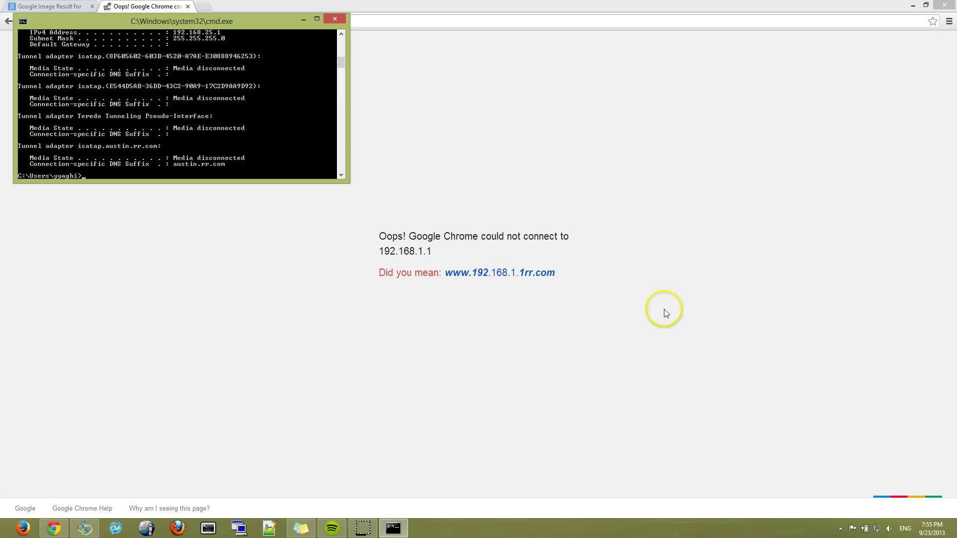
scroll(197, 106, "down", 1)
scroll(197, 105, "up", 10)
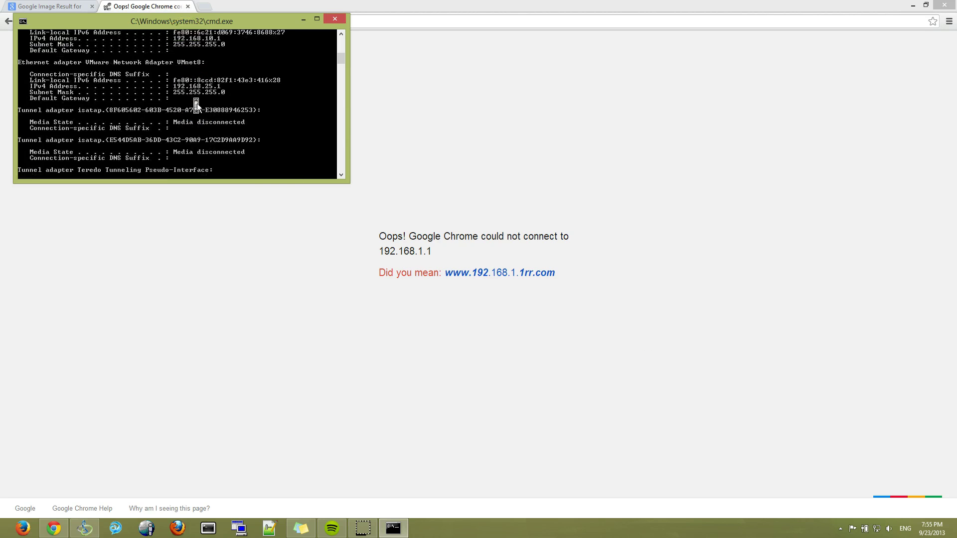
scroll(197, 106, "up", 1)
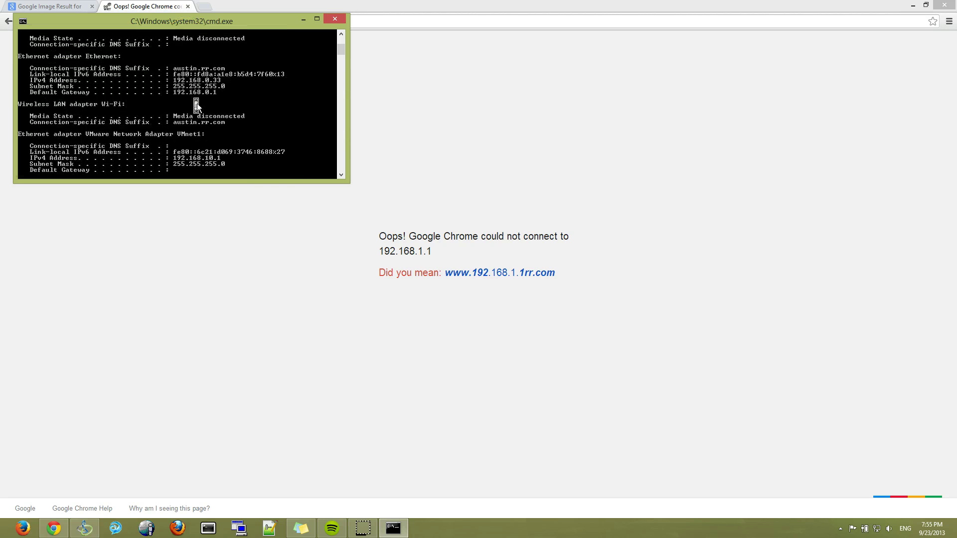
left_click(207, 92)
left_click_drag(184, 20, 379, 107)
scroll(380, 154, "down", 5)
scroll(380, 155, "down", 7)
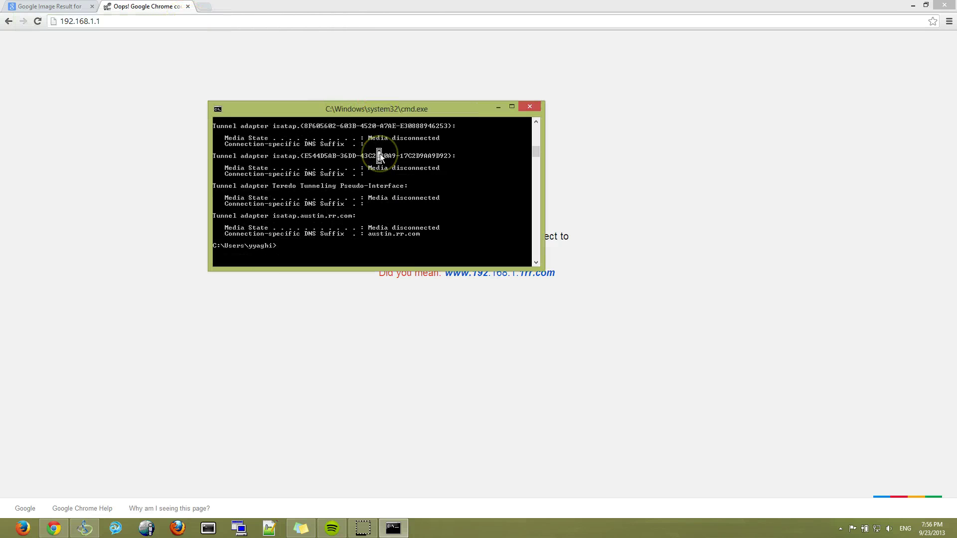
- Release and renew the IP address, confirming Ethernet at 192.168.0.33 with gateway 192.168.0.1
left_click(380, 158)
type("ipc")
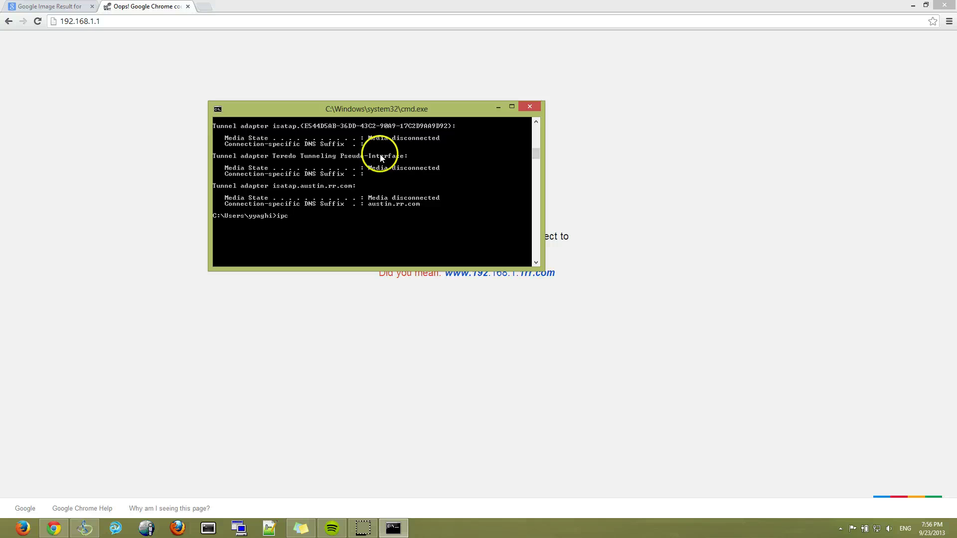
type("ponfig /release")
key("Return")
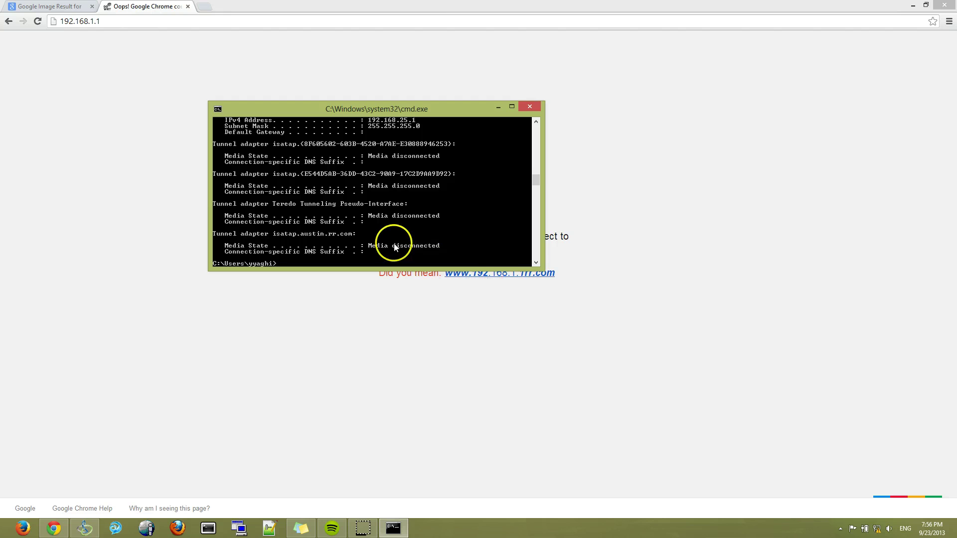
key("Up")
key("Up")
key("Down")
key("BackSpace")
key("BackSpace")
key("BackSpace")
key("BackSpace")
key("BackSpace")
type("new")
key("Return")
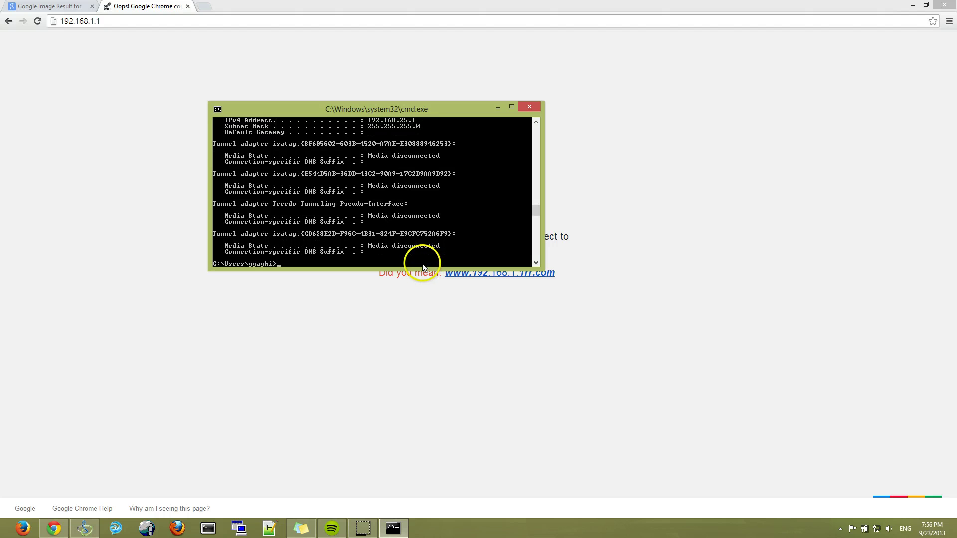
scroll(404, 230, "up", 8)
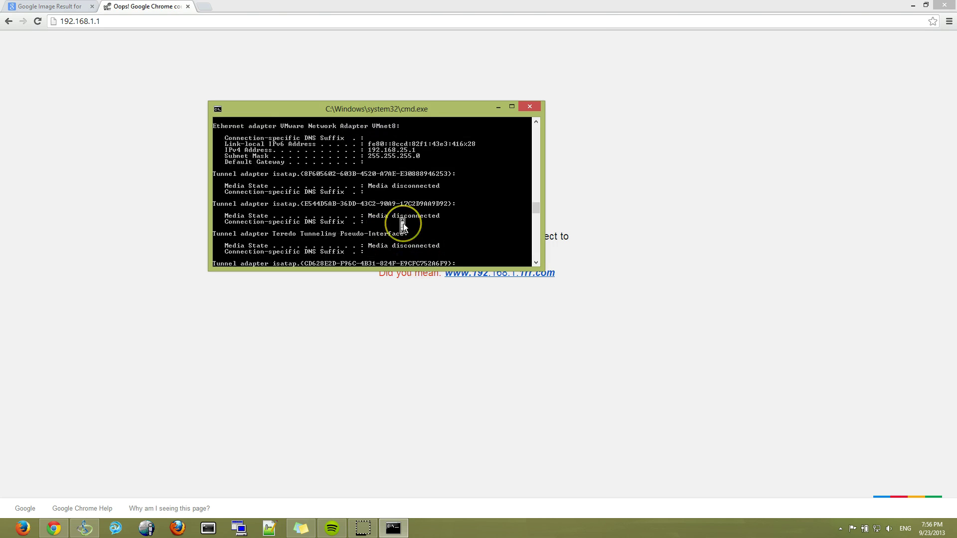
scroll(403, 227, "up", 2)
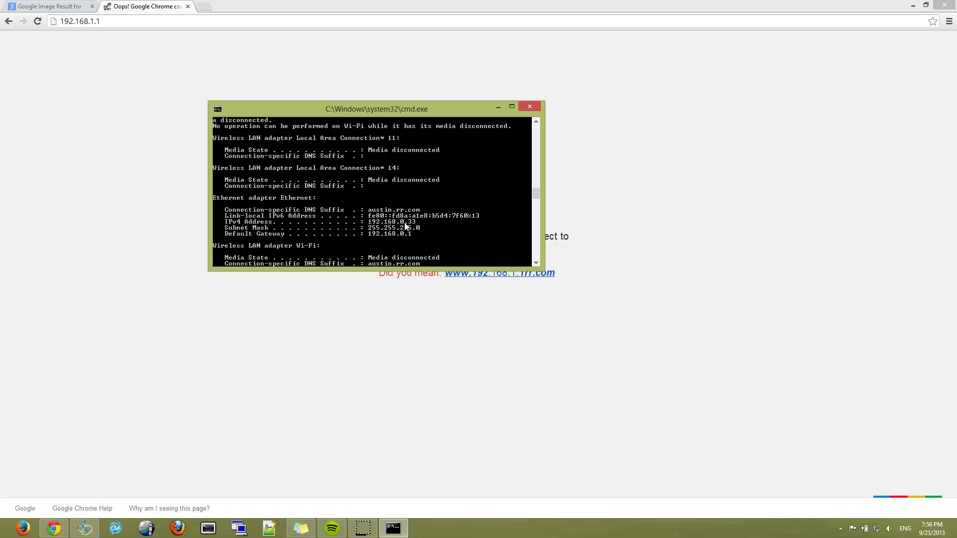
scroll(427, 202, "up", 1)
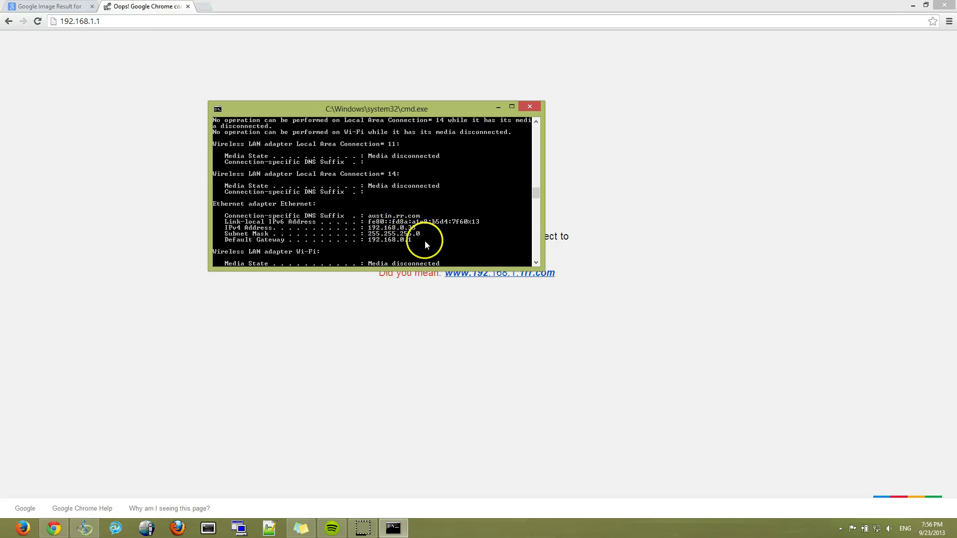
- Check the PC's network connections and retry loading 192.168.1.1 in Chrome
left_click(494, 359)
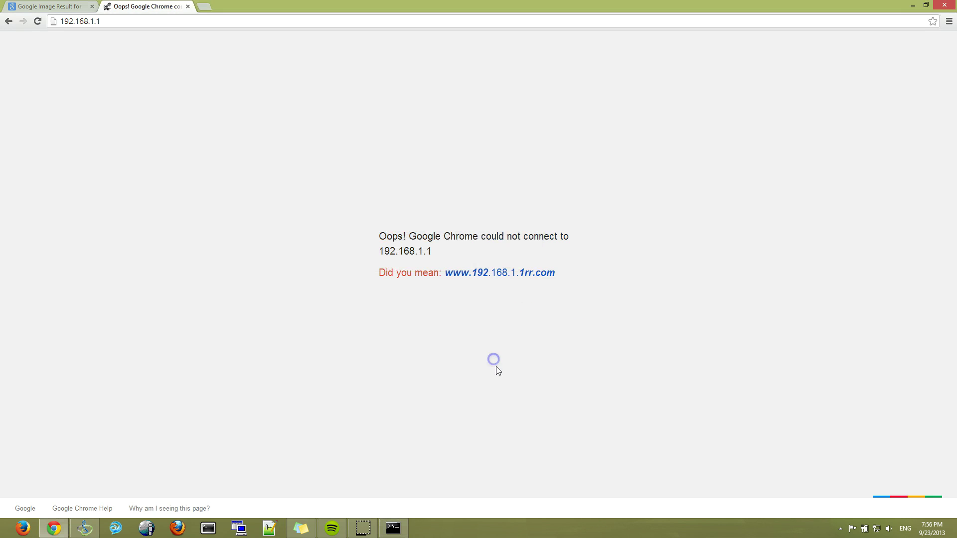
left_click(874, 528)
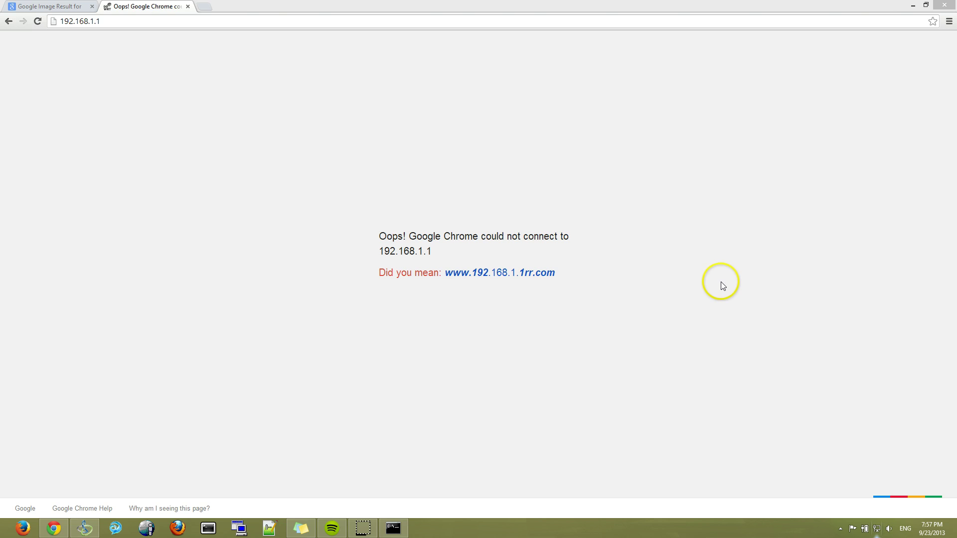
left_click(120, 21)
key("Return")
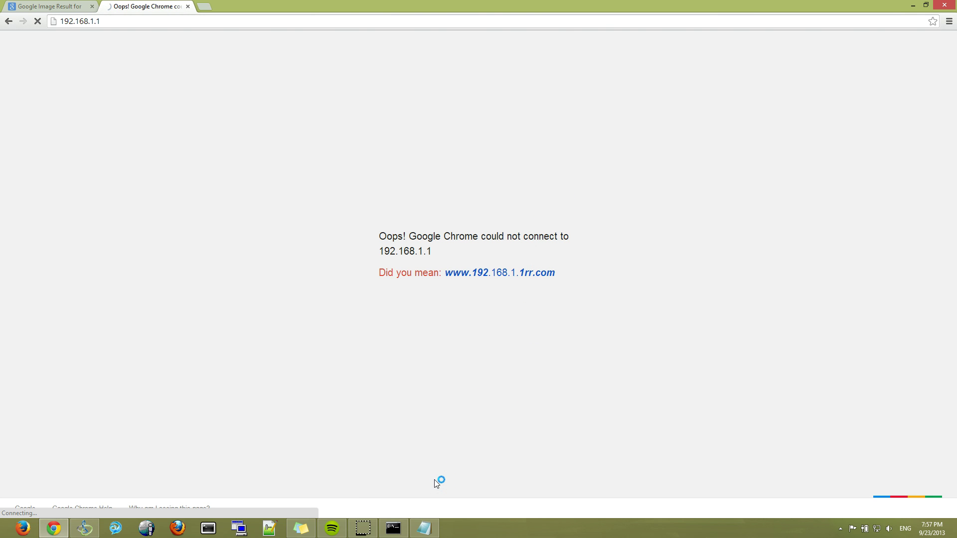
- Connect to the dd-wrt Wi-Fi network and reload the router page at 192.168.1.1
left_click(878, 528)
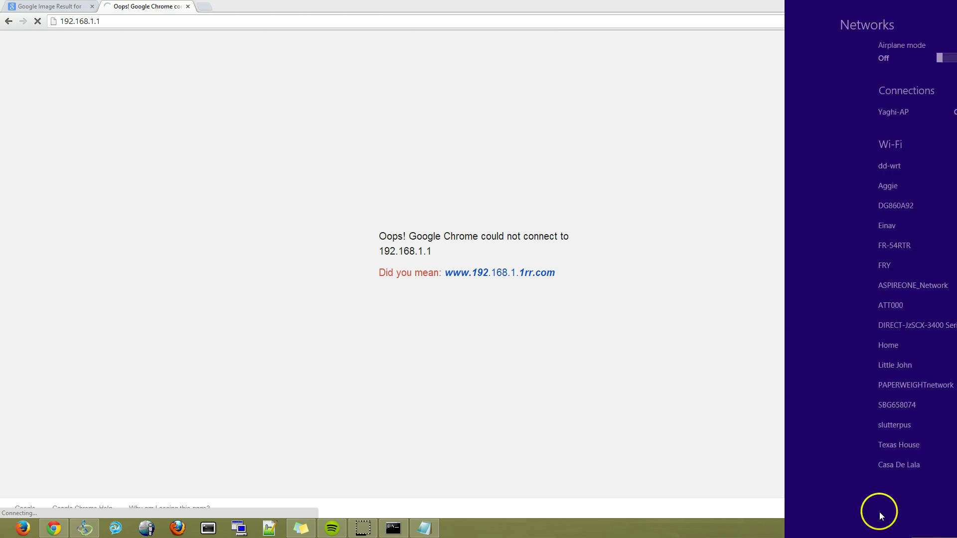
left_click(857, 161)
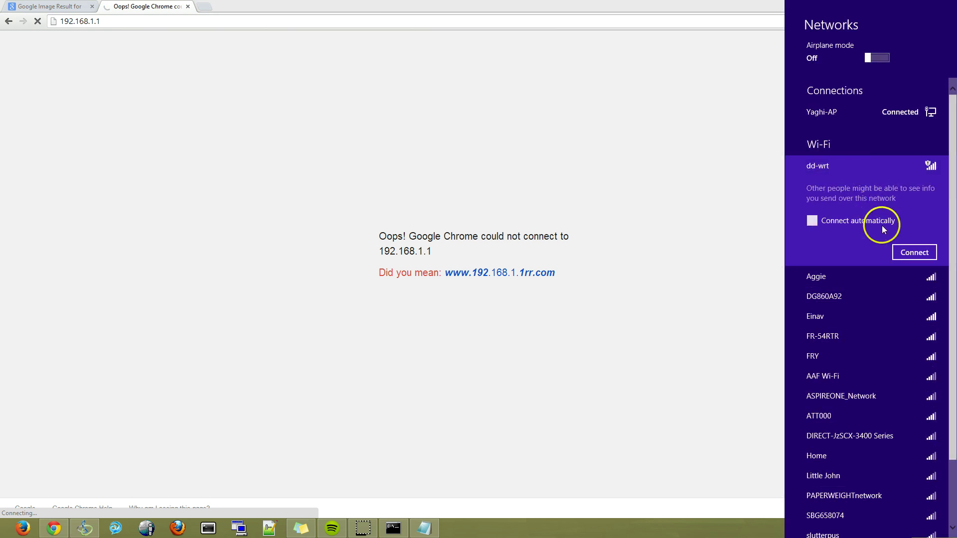
left_click(905, 252)
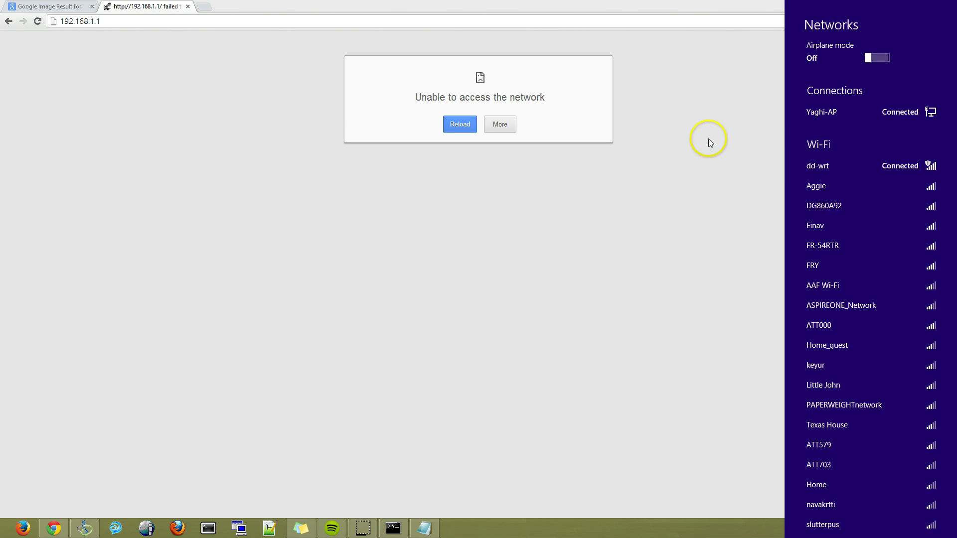
left_click(625, 22)
key("Return")
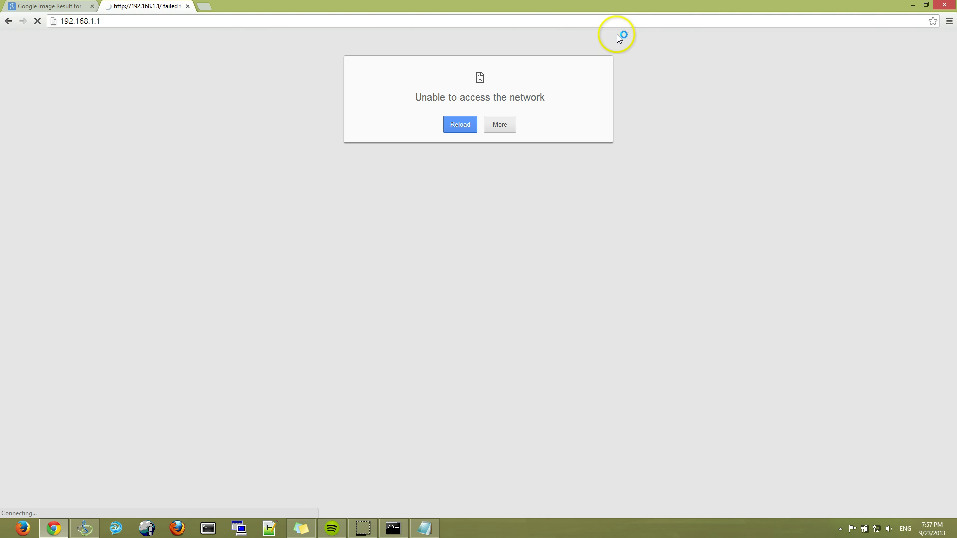
- Rerun plain ipconfig, showing the Wi-Fi adapter at 192.168.0.13 with gateway 192.168.0.1
left_click(394, 530)
key("BackSpace")
key("BackSpace")
key("BackSpace")
key("BackSpace")
key("BackSpace")
key("BackSpace")
key("BackSpace")
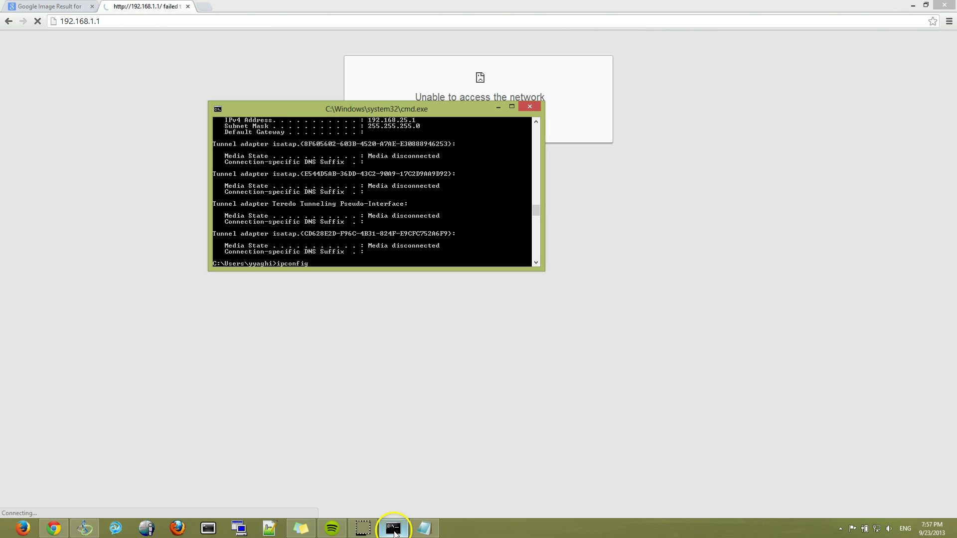
key("Return")
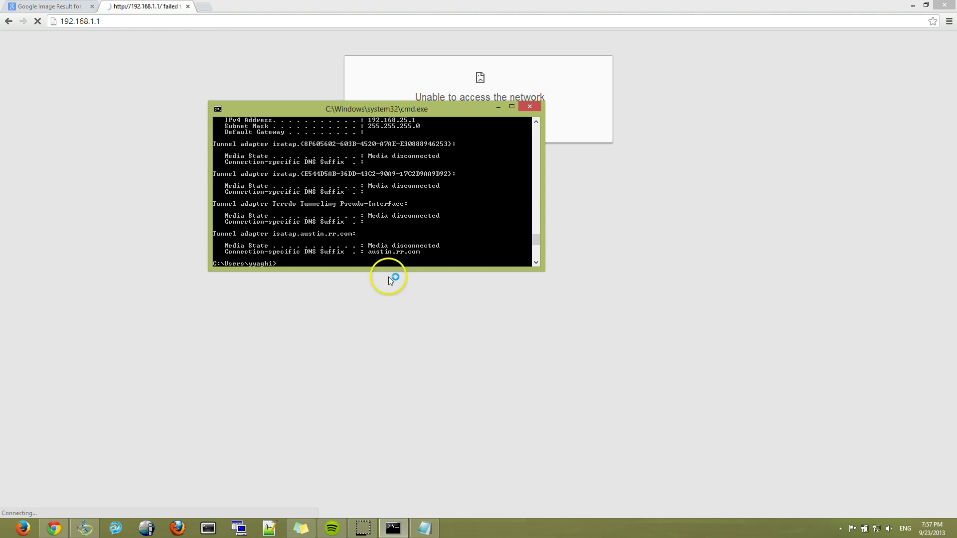
left_click(354, 198)
scroll(354, 198, "down", 1)
scroll(354, 198, "up", 5)
scroll(354, 199, "up", 5)
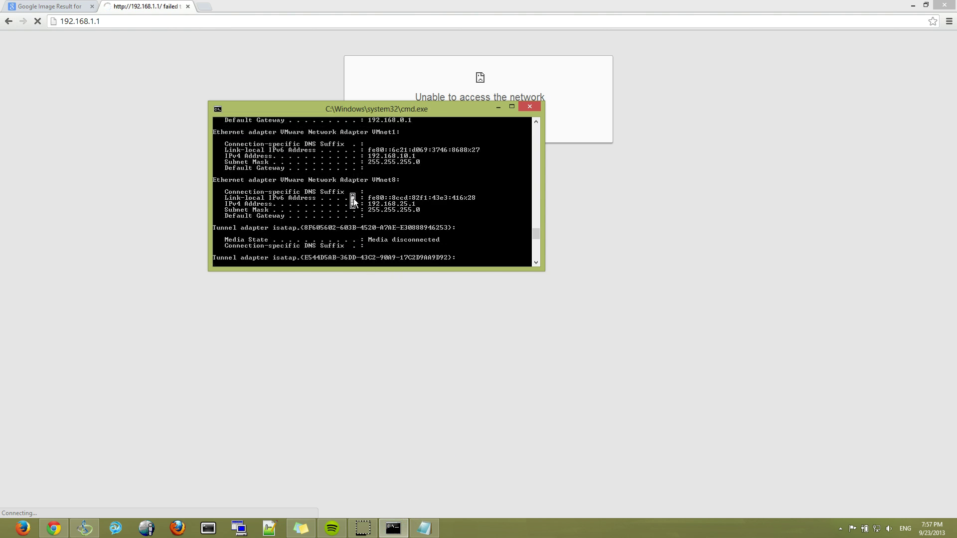
left_click(394, 216)
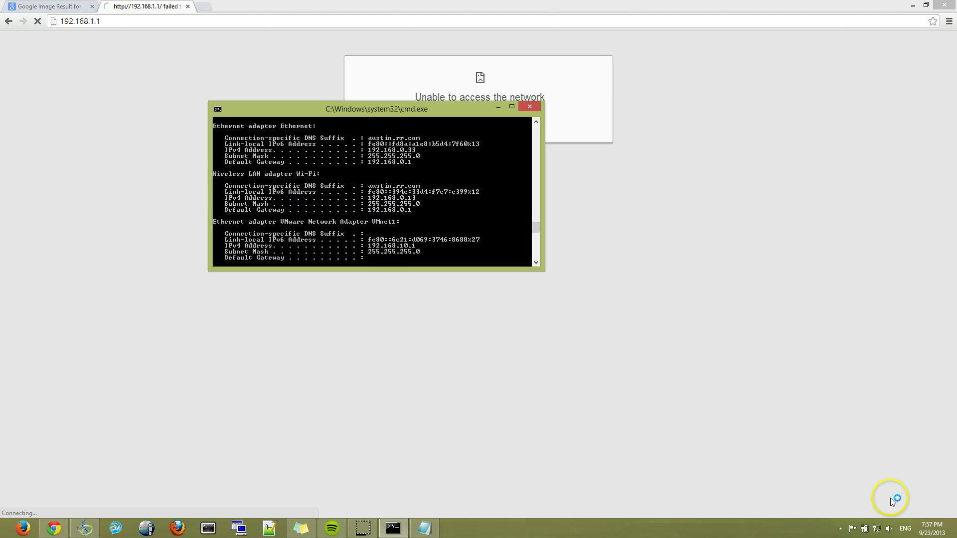
right_click(877, 528)
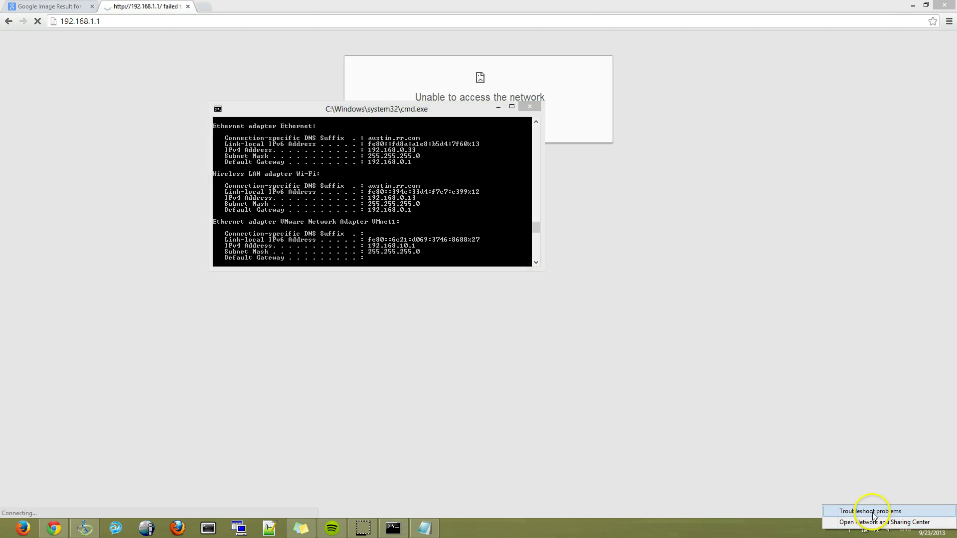
- Set the dd-wrt Wi-Fi adapter's IPv4 to static 192.168.1.2, mask 255.255.255.0, gateway 192.168.1.1
left_click(880, 522)
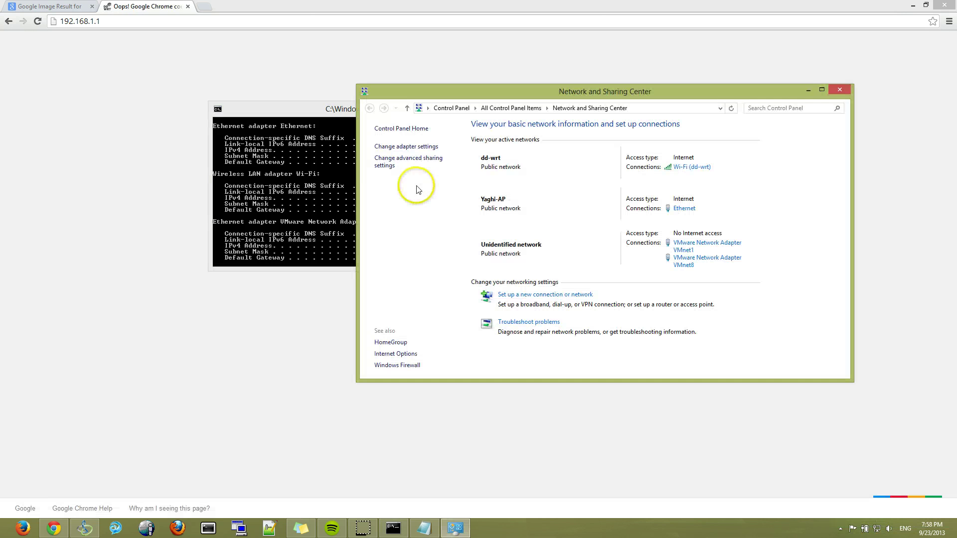
left_click(692, 169)
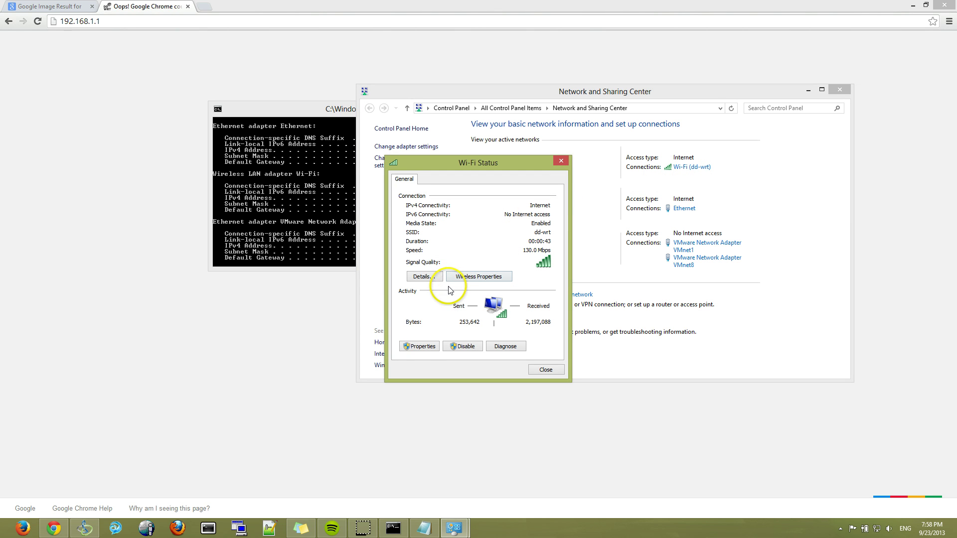
left_click(418, 347)
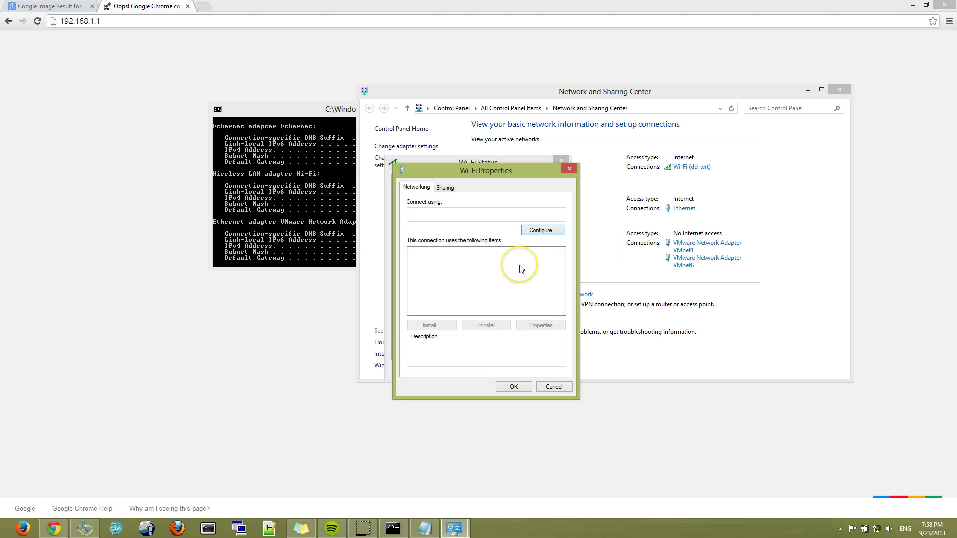
scroll(474, 297, "down", 2)
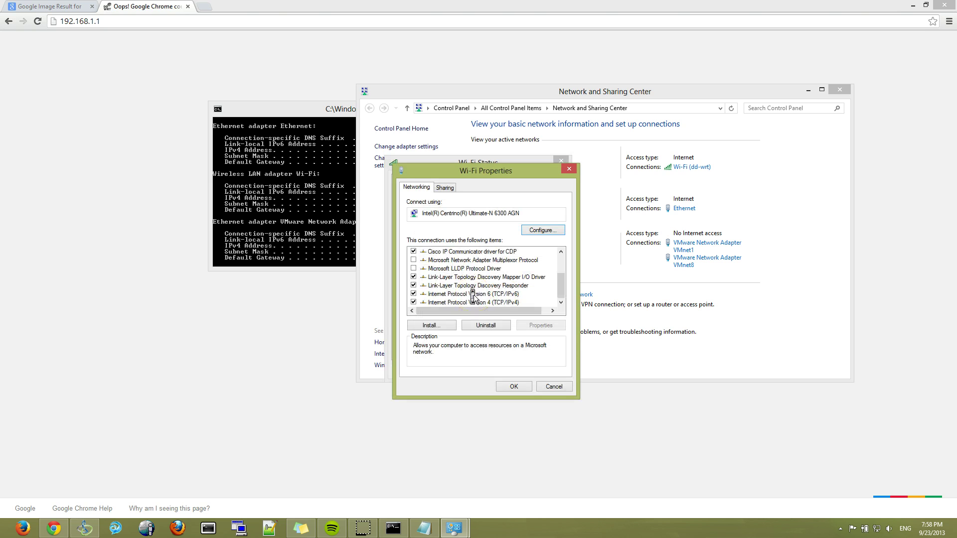
double_click(473, 301)
left_click(431, 281)
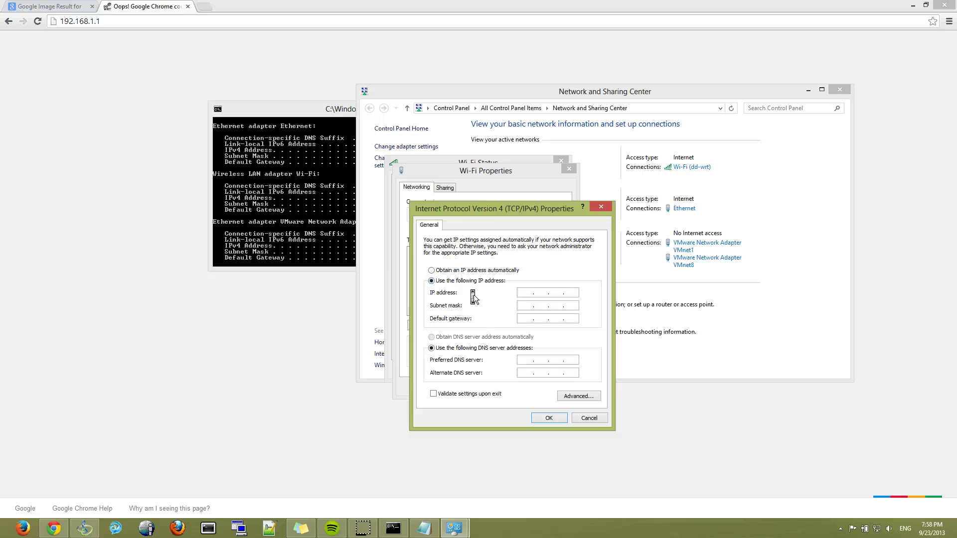
type("192 . 168 . 1 . 2")
key("Tab")
key("Tab")
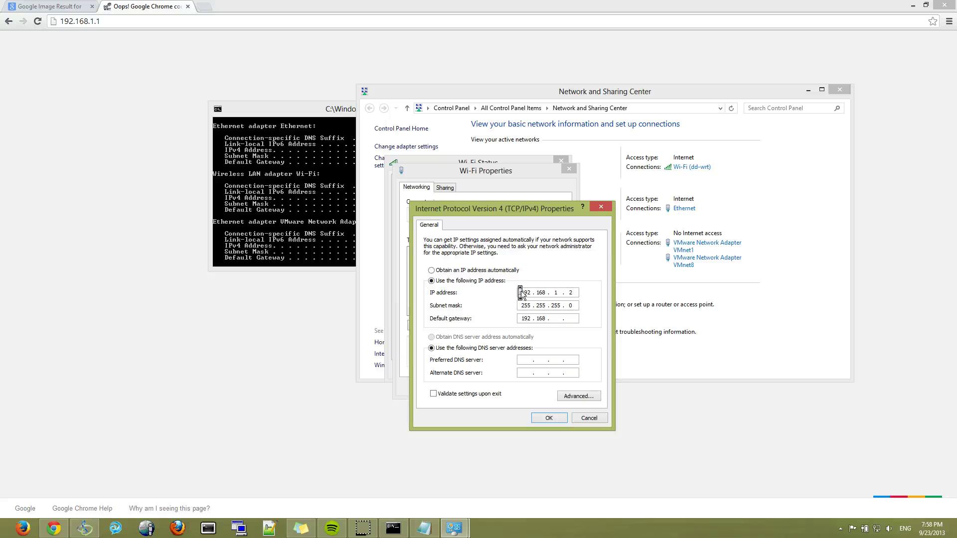
key("Return")
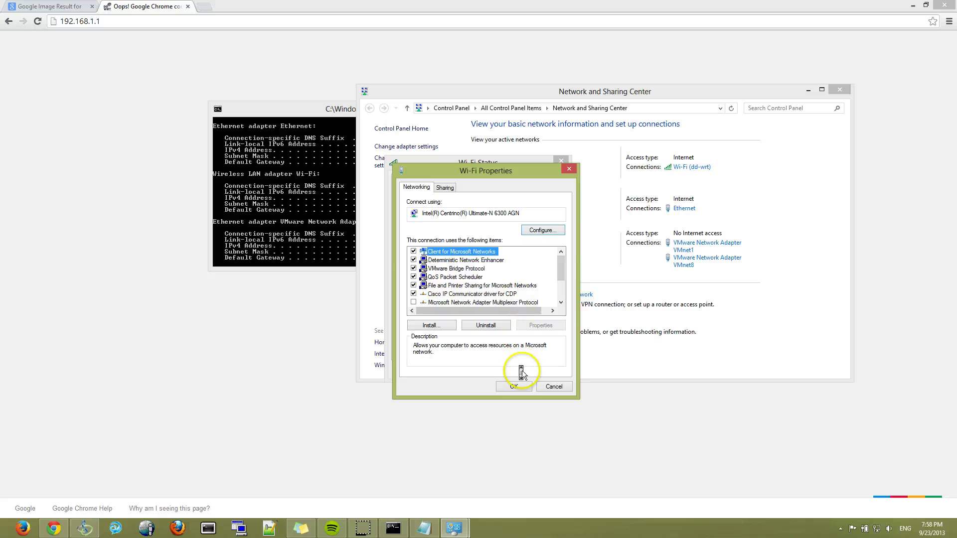
left_click(516, 385)
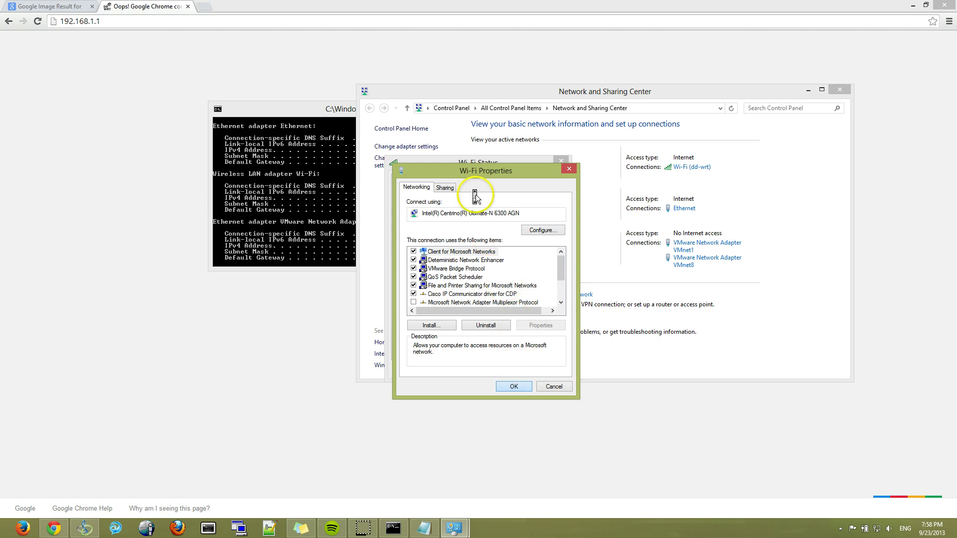
- Reload the router page at 192.168.1.1 and verify the Wi-Fi connection's detailed addresses
left_click(271, 22)
key("Return")
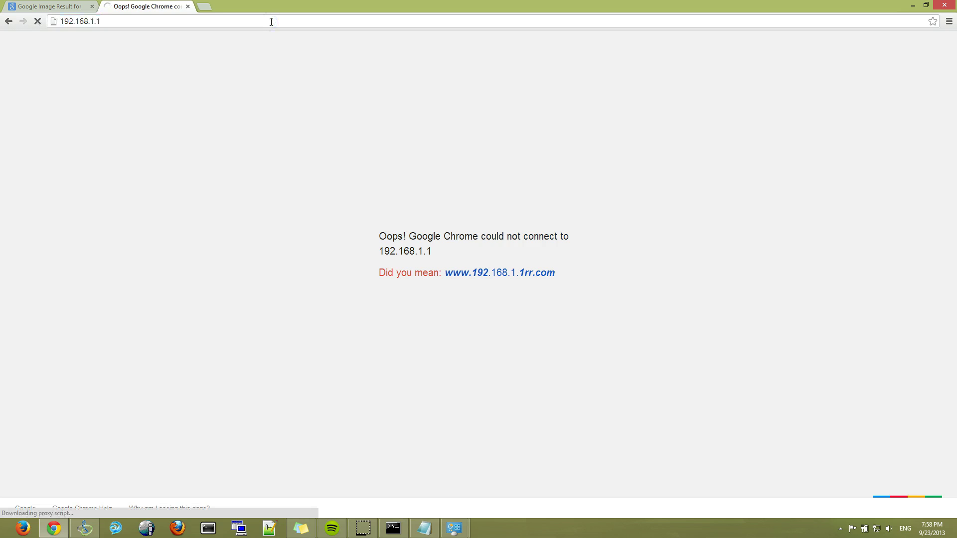
left_click(393, 528)
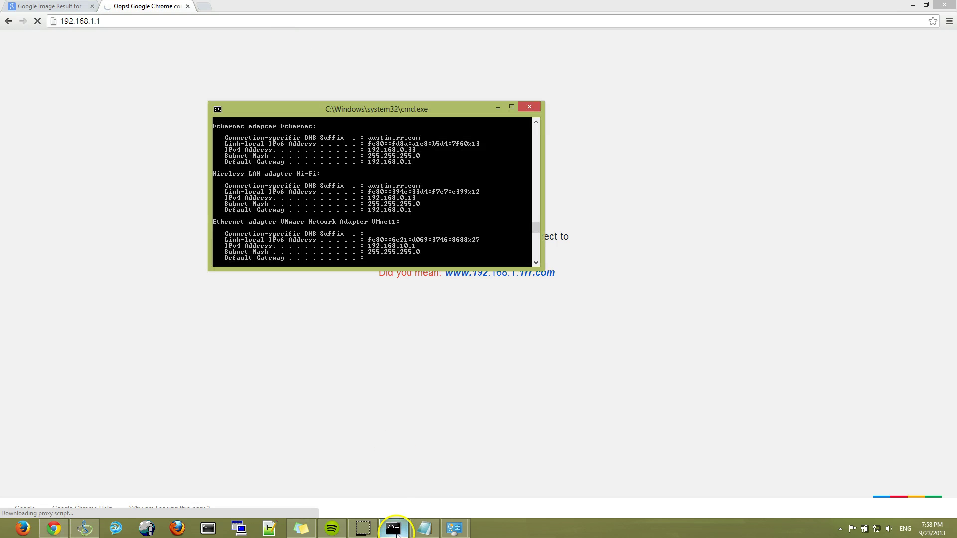
mouse_move(454, 528)
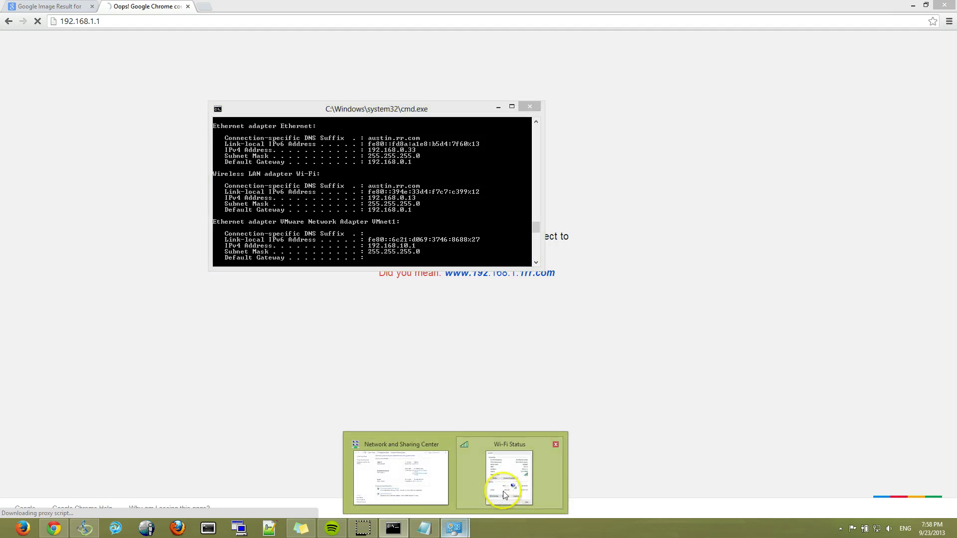
left_click(504, 465)
left_click(424, 276)
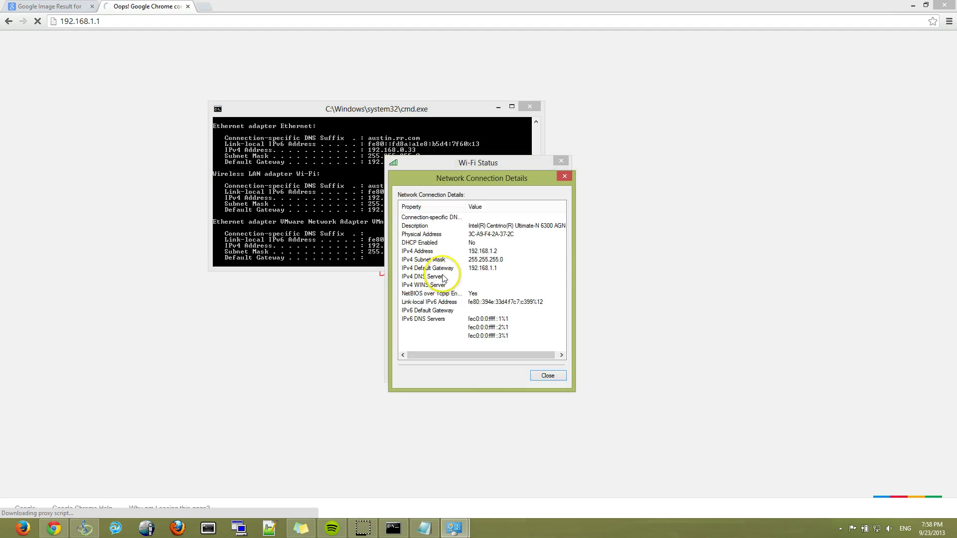
left_click(568, 176)
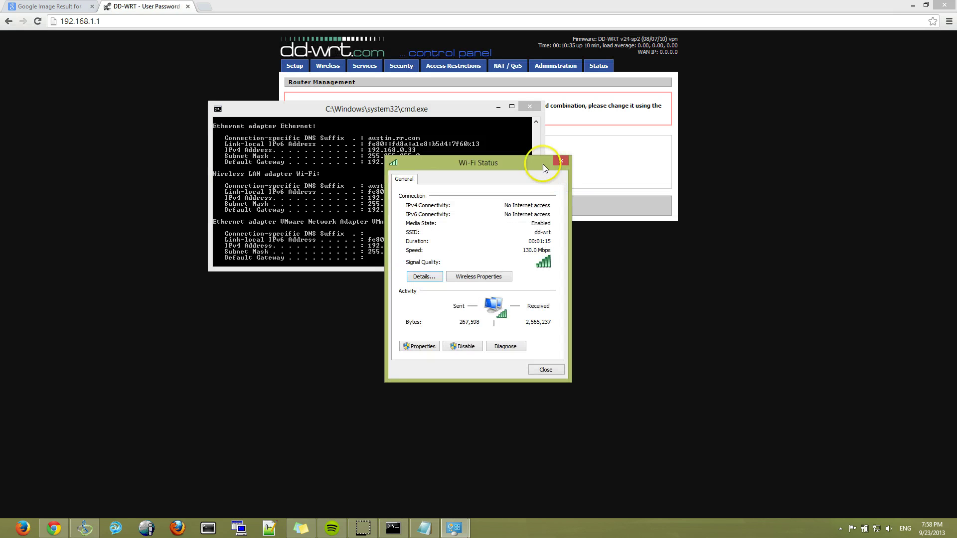
- Enter a new router username, password and confirmation on Router Management, then save them
left_click(567, 164)
left_click(568, 165)
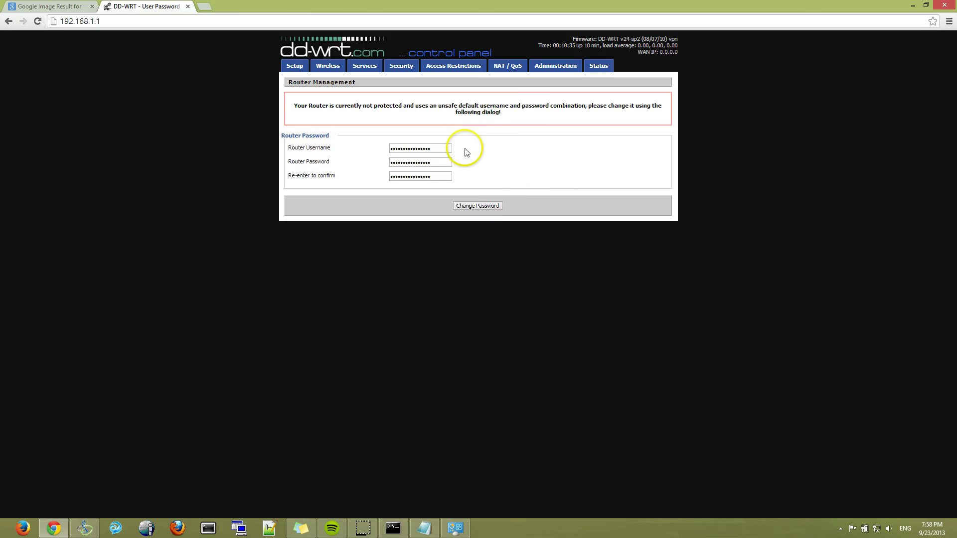
double_click(446, 147)
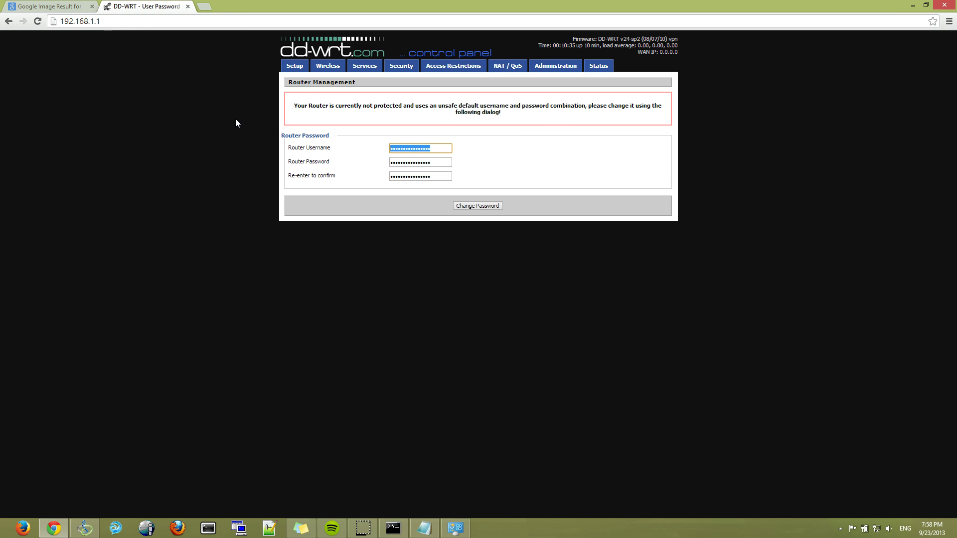
type("admin")
key("Tab")
type("adm")
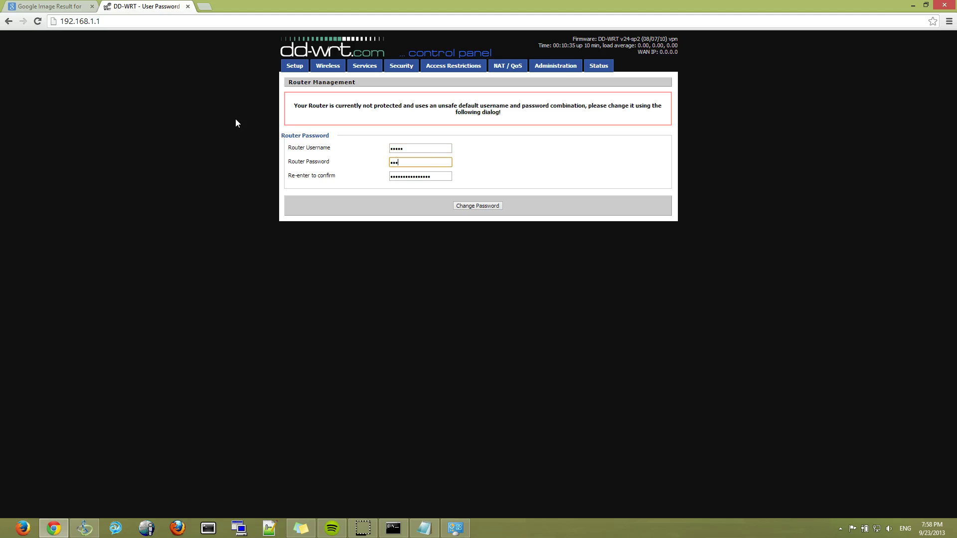
type("inpass")
key("Tab")
type("ad")
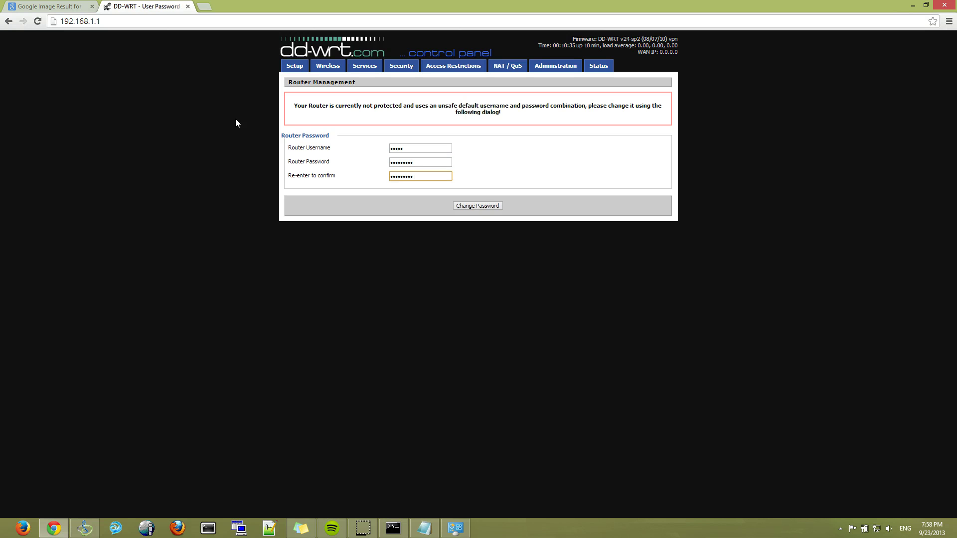
left_click(466, 208)
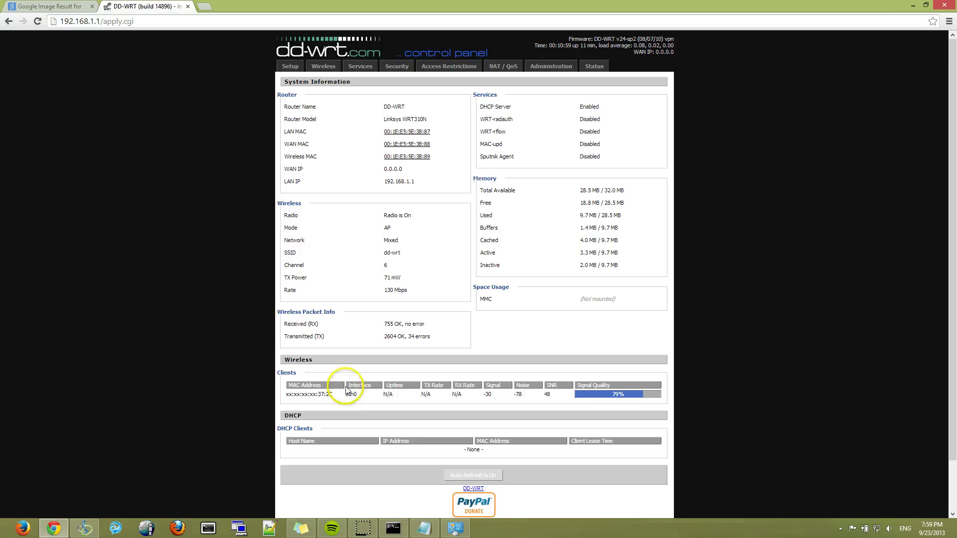
- On Basic Setup, set the WAN connection type to Disabled and rename the router Yaghi-AP
left_click(288, 67)
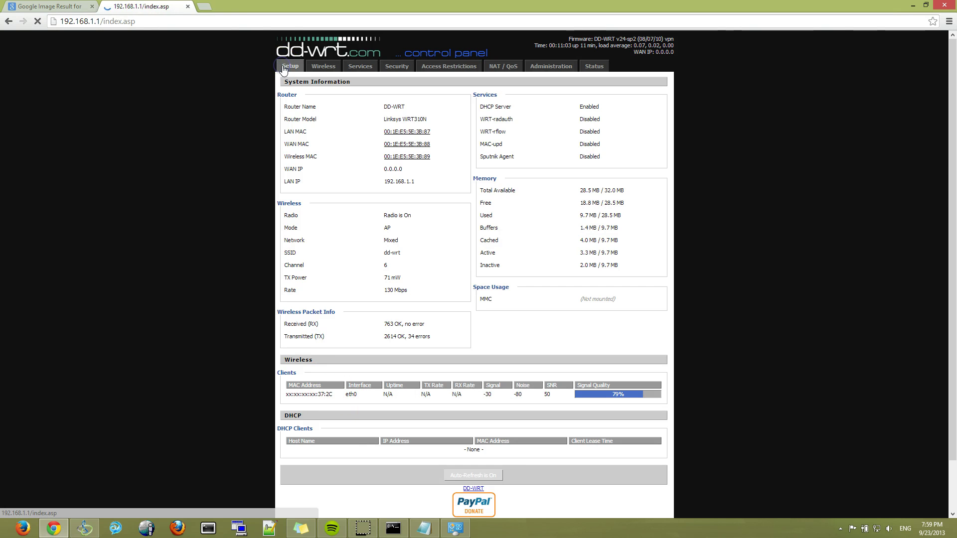
left_click(398, 123)
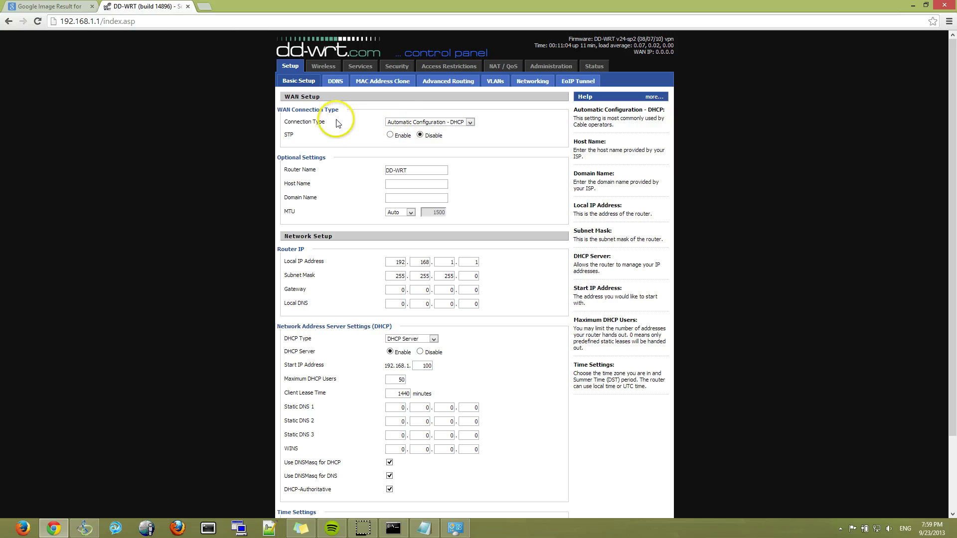
left_click(395, 122)
left_click(399, 131)
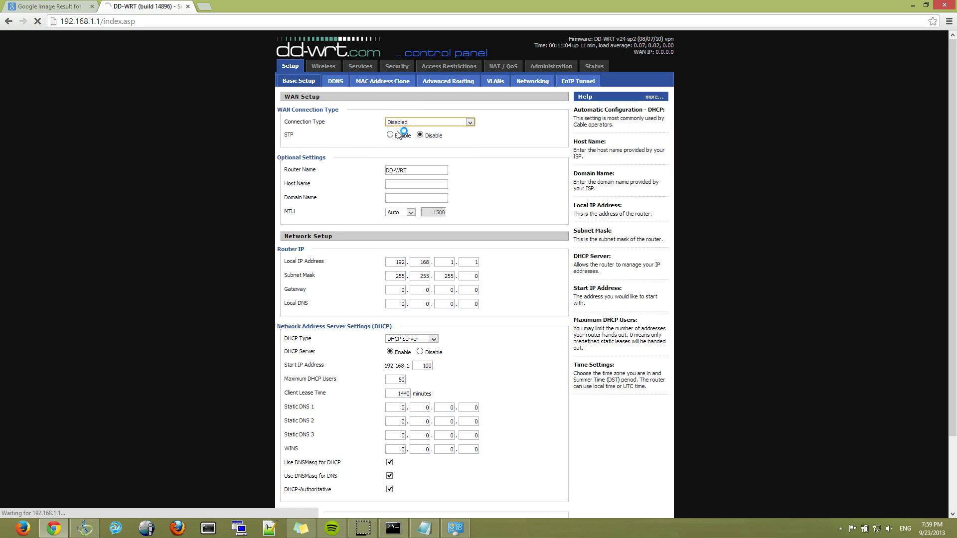
left_click(52, 6)
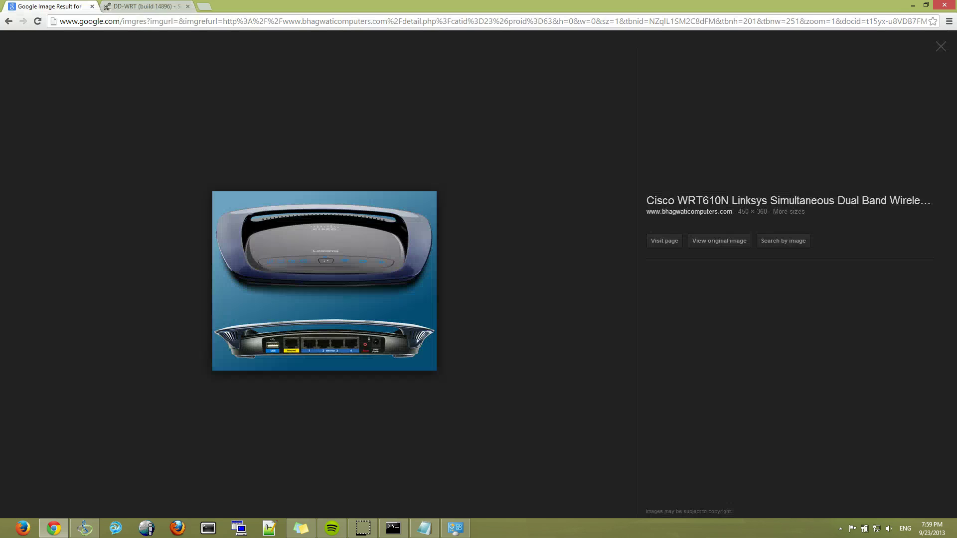
left_click(145, 7)
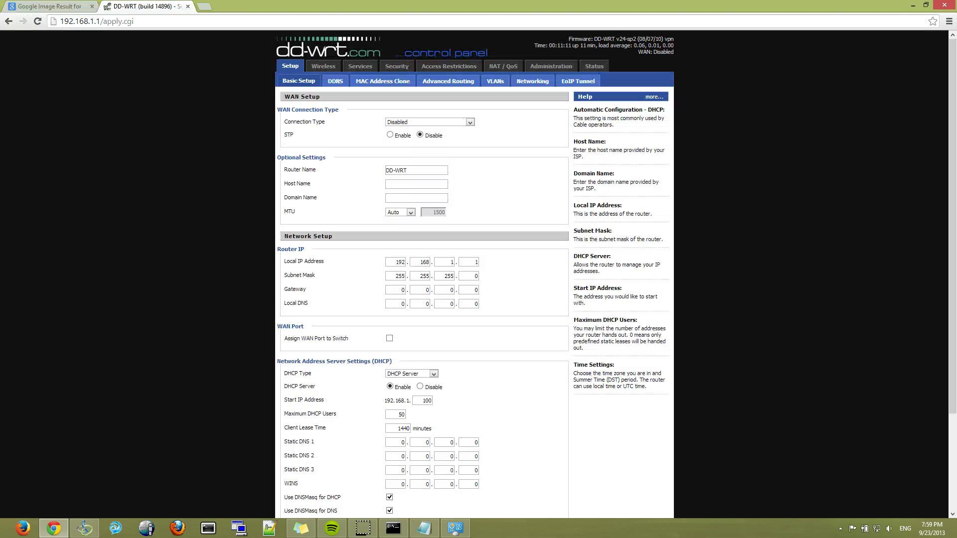
left_click_drag(424, 170, 258, 167)
type("Yaghi-AP")
key("Tab")
key("Tab")
key("Tab")
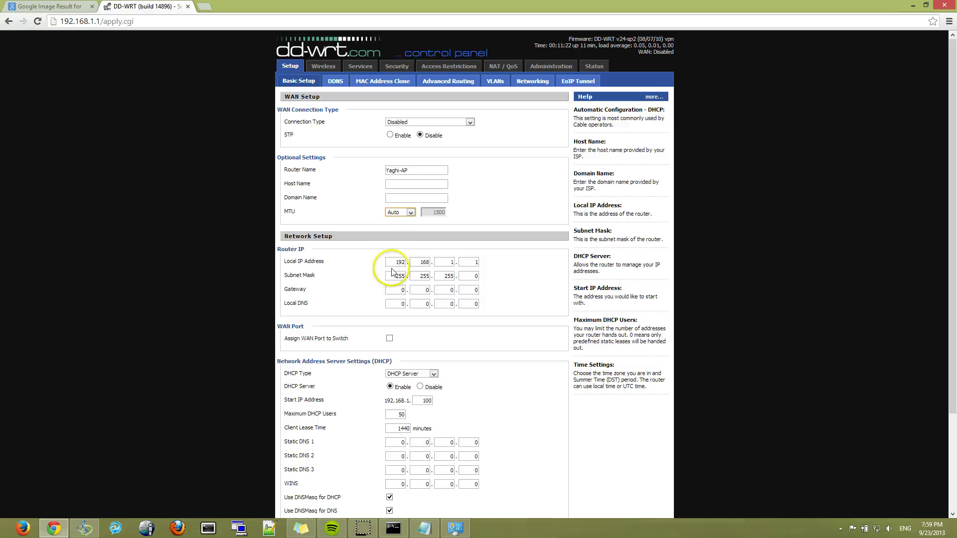
- Set the local IP to 192.168.0.4 and the gateway to 192.168.0.1
left_click(447, 263)
double_click(446, 263)
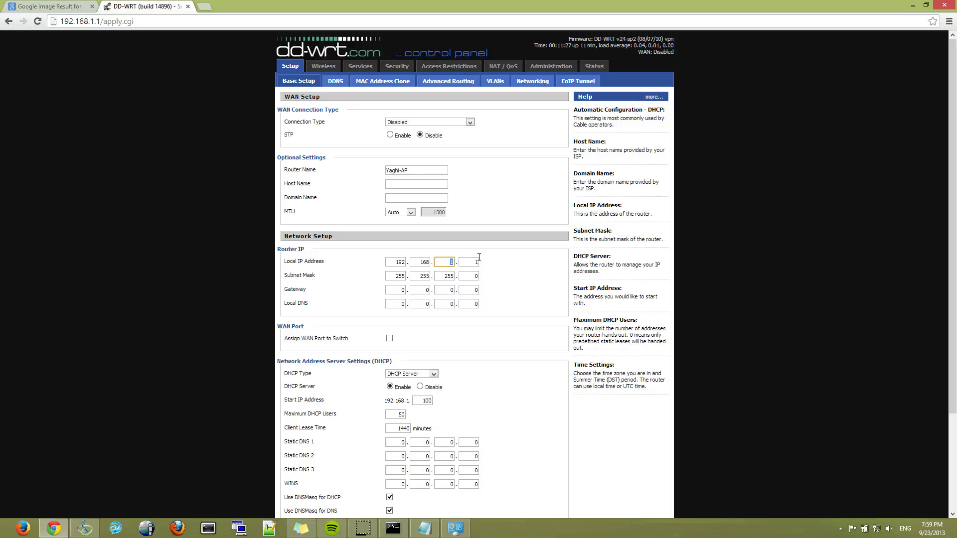
type("0")
key("Tab")
type("4")
key("Tab")
key("Tab")
key("Tab")
key("Tab")
key("Tab")
type("192")
key("Tab")
type("168")
key("Tab")
key("Tab")
type("1")
left_click_drag(292, 289, 489, 293)
left_click(489, 293)
- Disable the router's DHCP server, leaving the DHCP type as DHCP Server
scroll(505, 329, "down", 3)
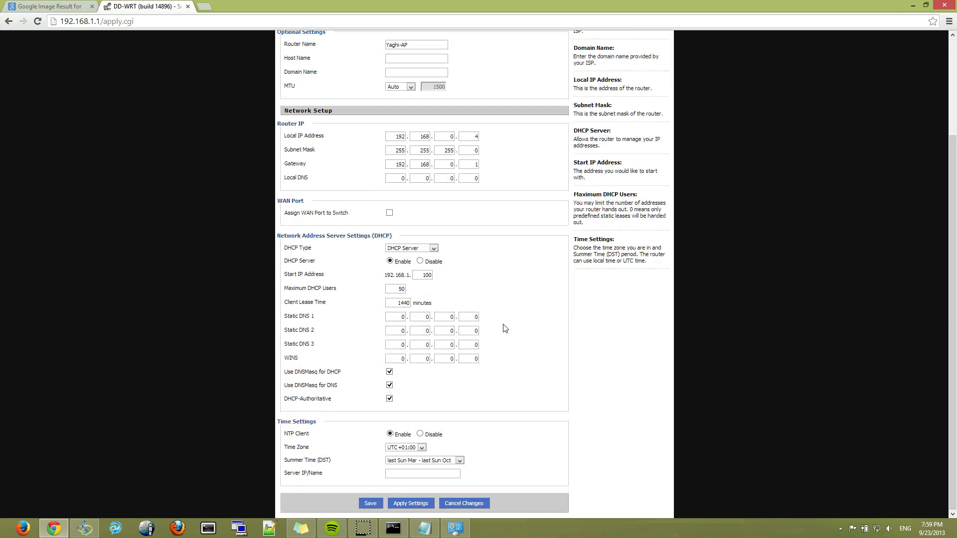
left_click(404, 250)
left_click(405, 250)
left_click(505, 261)
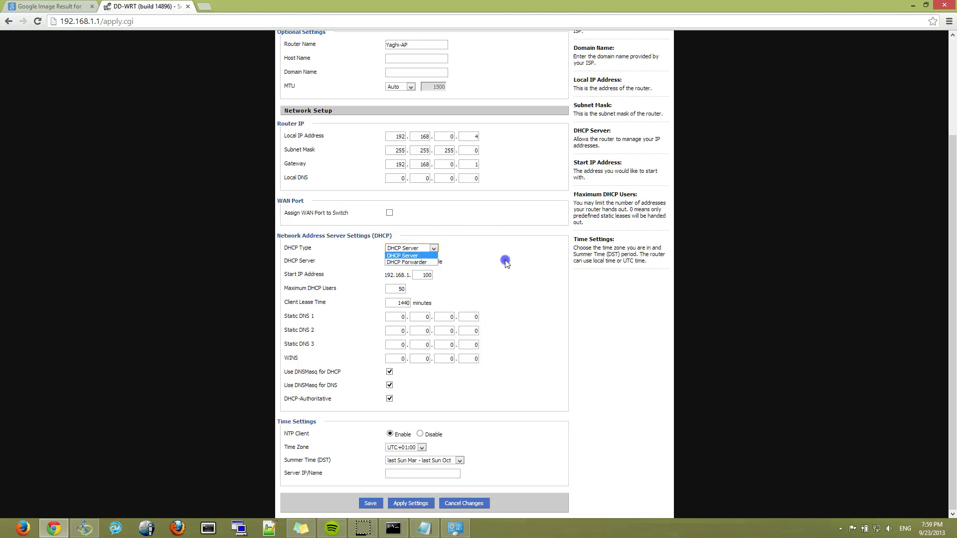
left_click(421, 262)
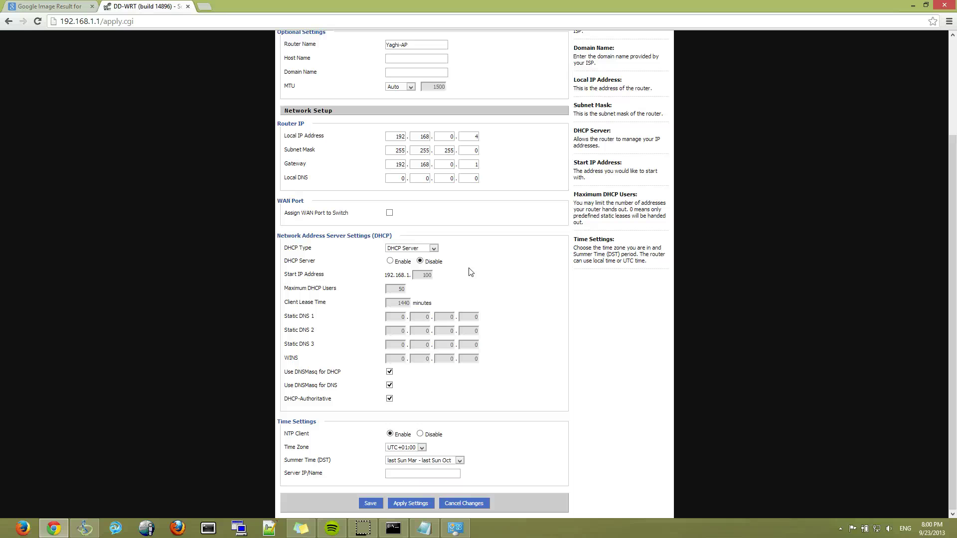
left_click(430, 248)
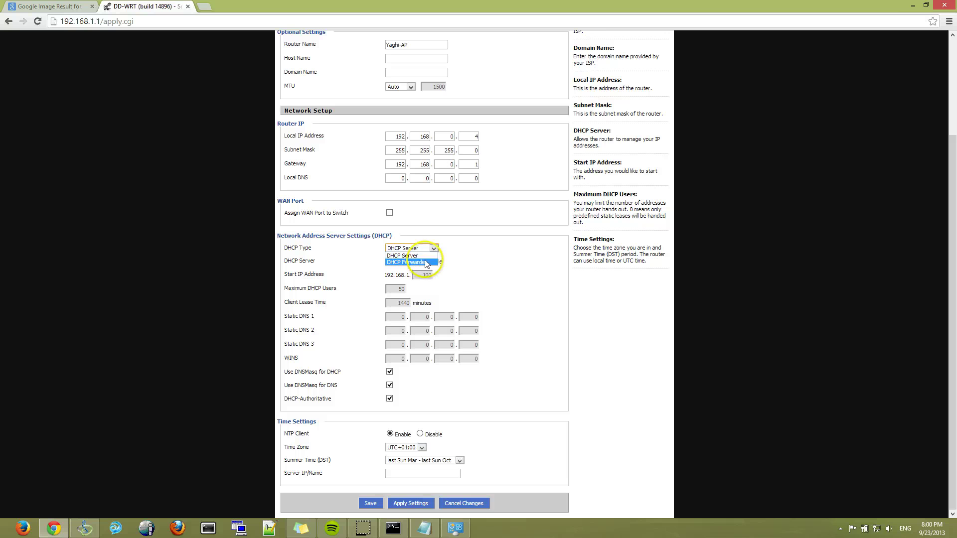
left_click(507, 265)
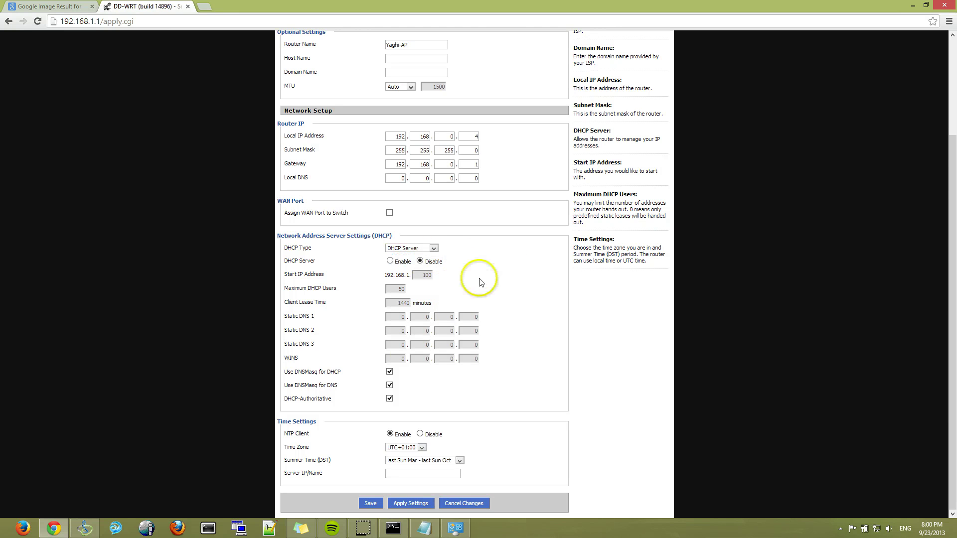
- Set the time zone to UTC-06:00, apply the settings, and reload the router's base address
left_click(415, 448)
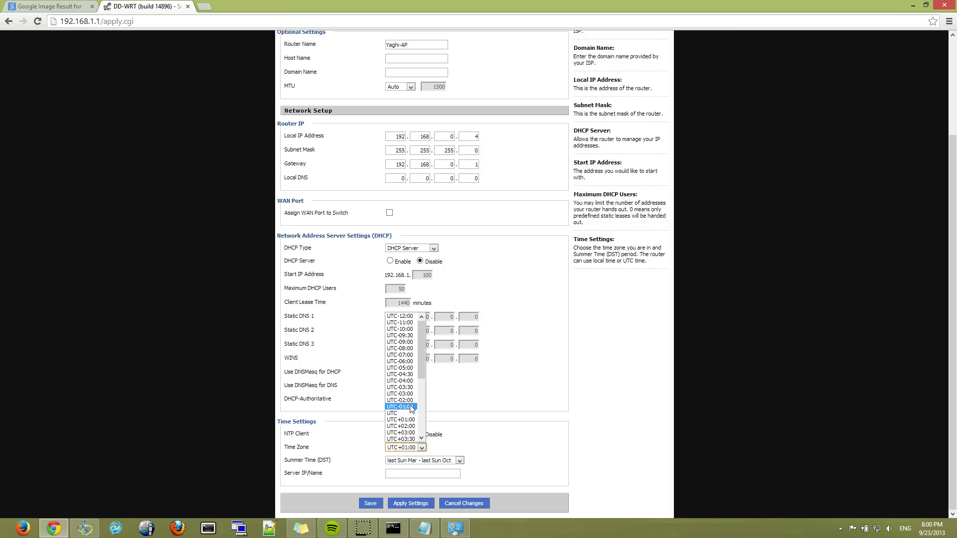
left_click(406, 362)
left_click(424, 474)
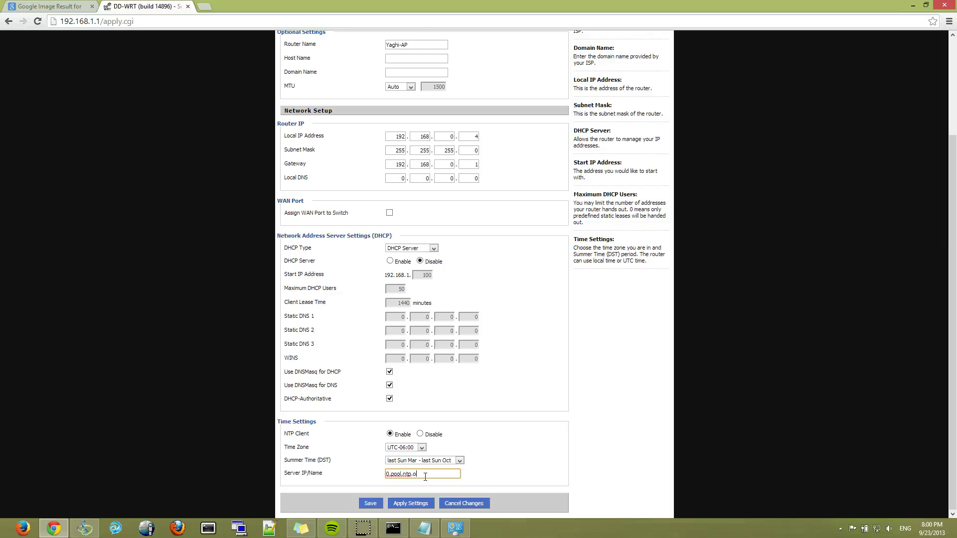
left_click(410, 504)
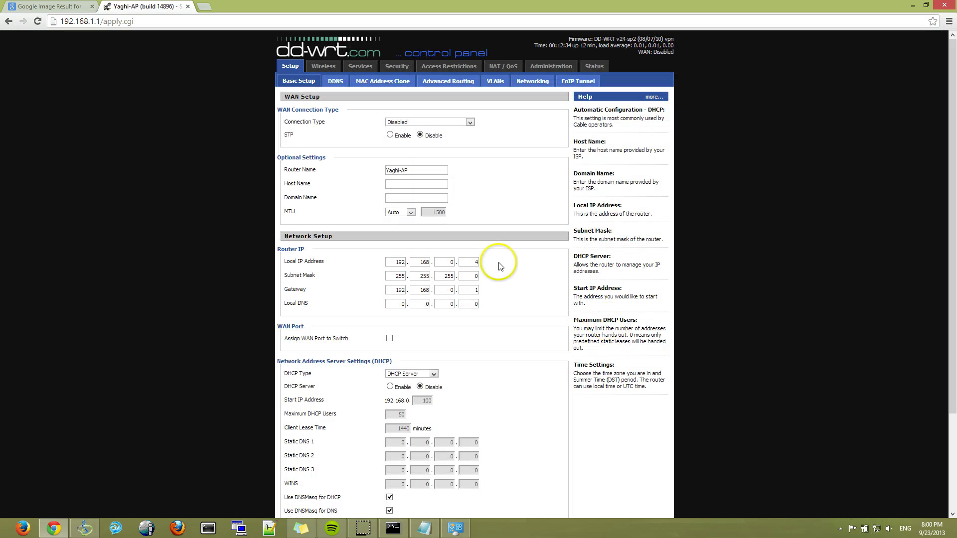
left_click(254, 13)
key("BackSpace")
key("BackSpace")
key("BackSpace")
key("BackSpace")
key("BackSpace")
key("BackSpace")
key("BackSpace")
key("BackSpace")
key("BackSpace")
key("BackSpace")
key("Return")
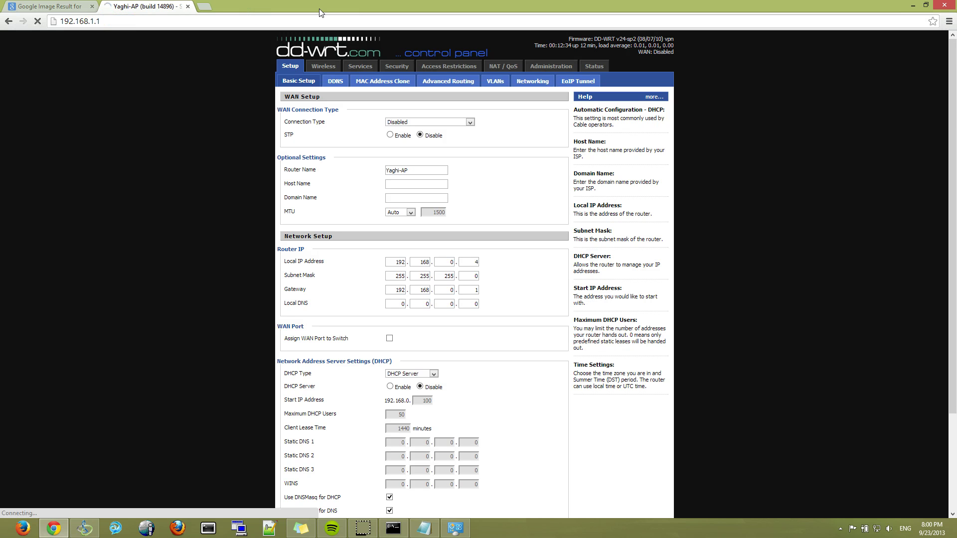
- Open the Network and Sharing Center from the tray network icon
left_click(876, 529)
left_click(723, 528)
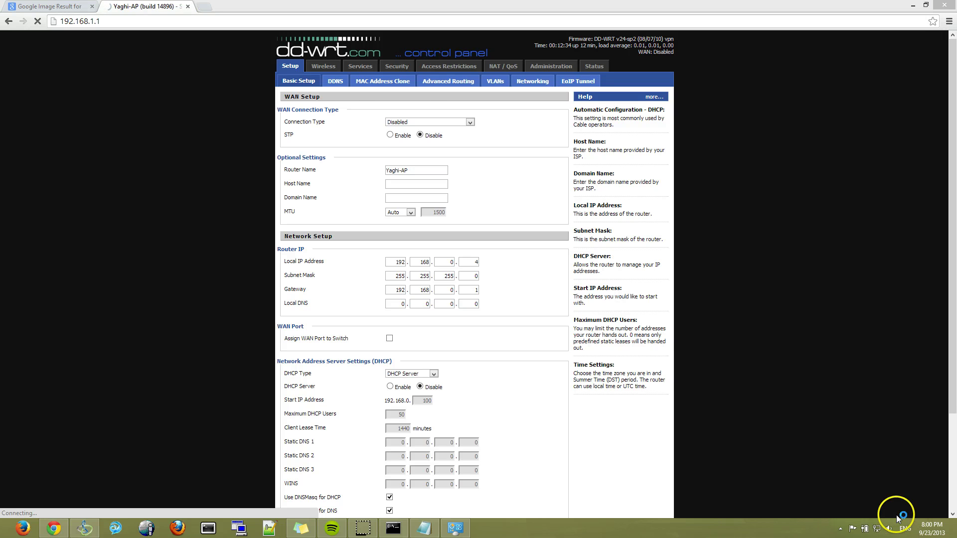
right_click(877, 529)
left_click(885, 517)
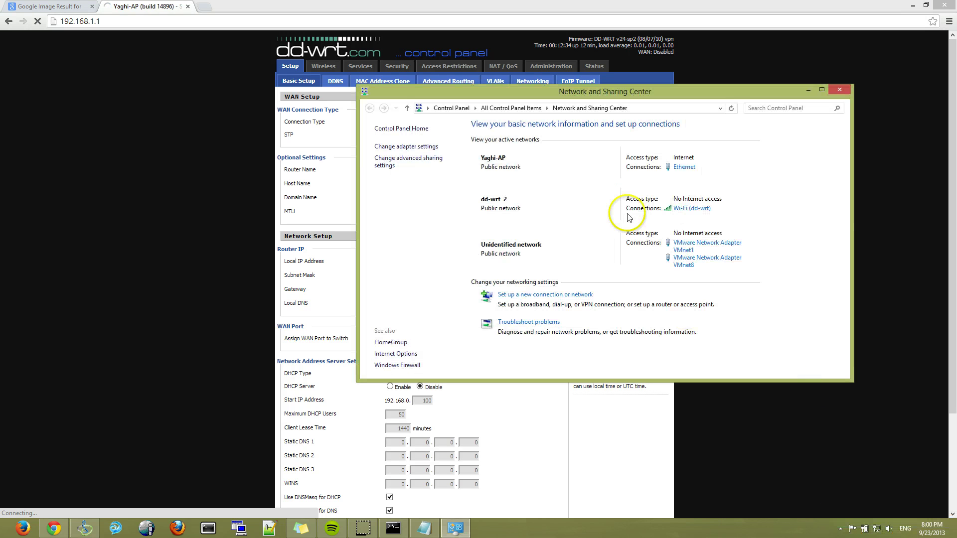
- Check the Ethernet connection's IP details, then open the Wi-Fi adapter's Properties
left_click(684, 168)
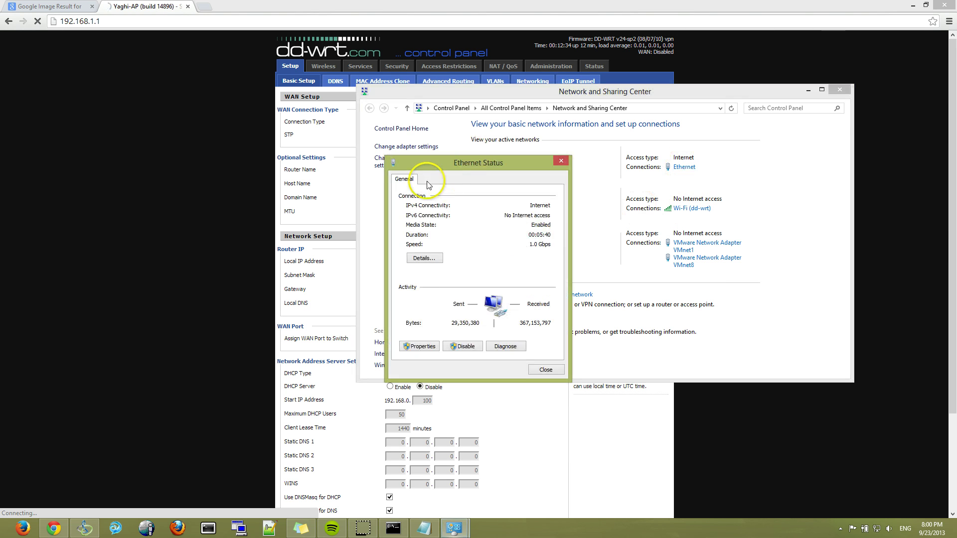
left_click(420, 259)
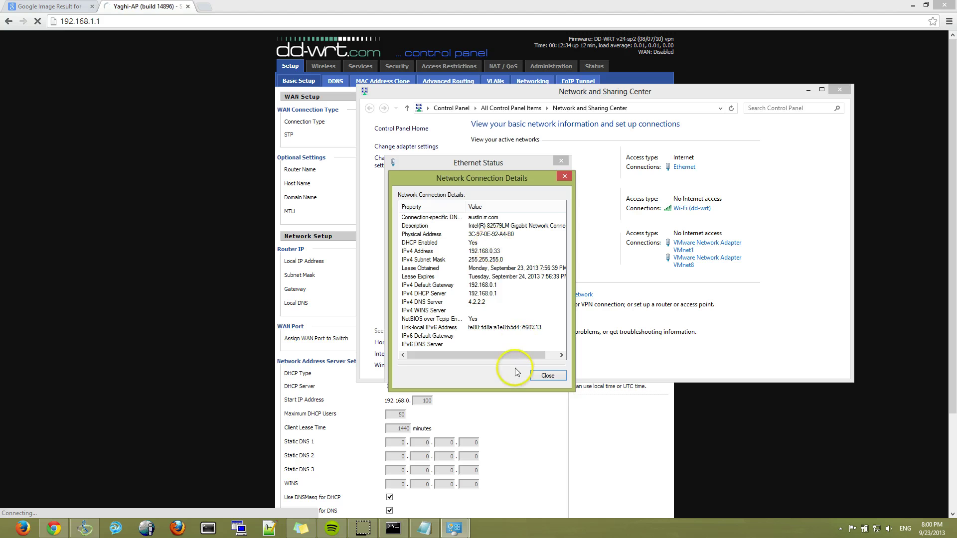
left_click(546, 382)
left_click(551, 376)
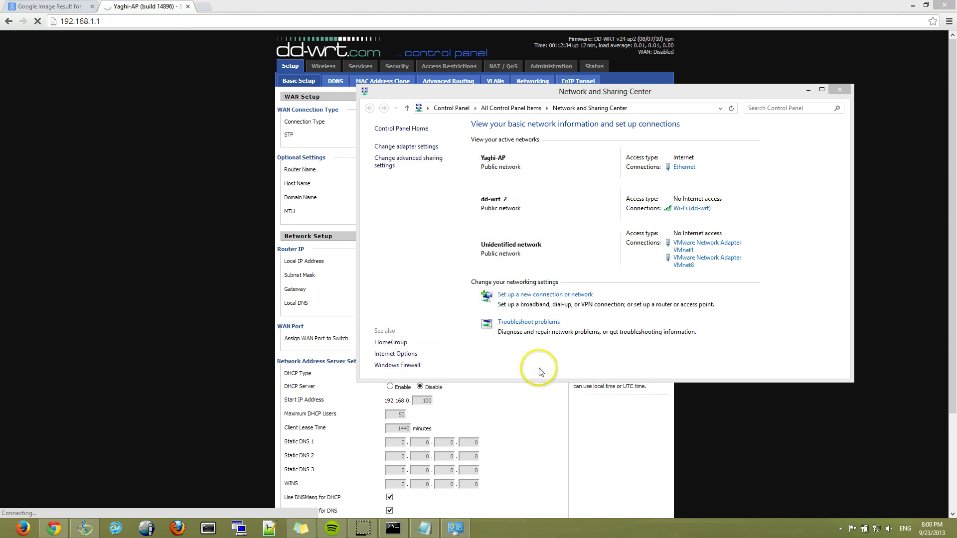
left_click(698, 208)
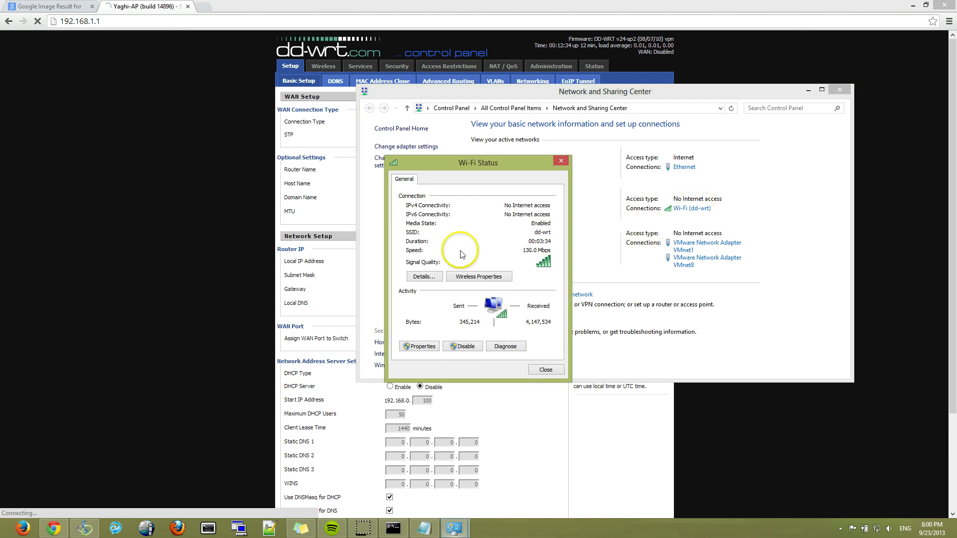
left_click(427, 346)
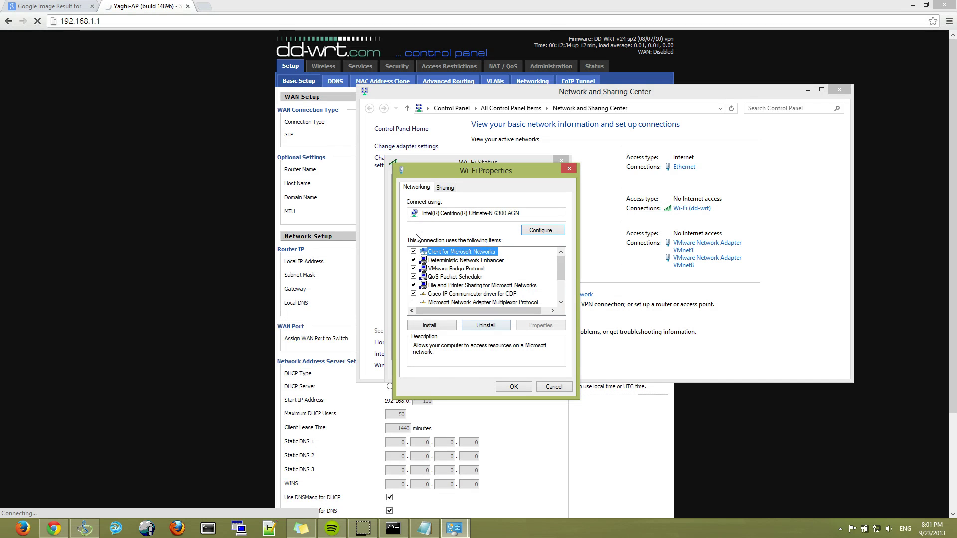
- Set the Wi-Fi adapter's TCP/IPv4 to obtain an address automatically and close its properties
key("End")
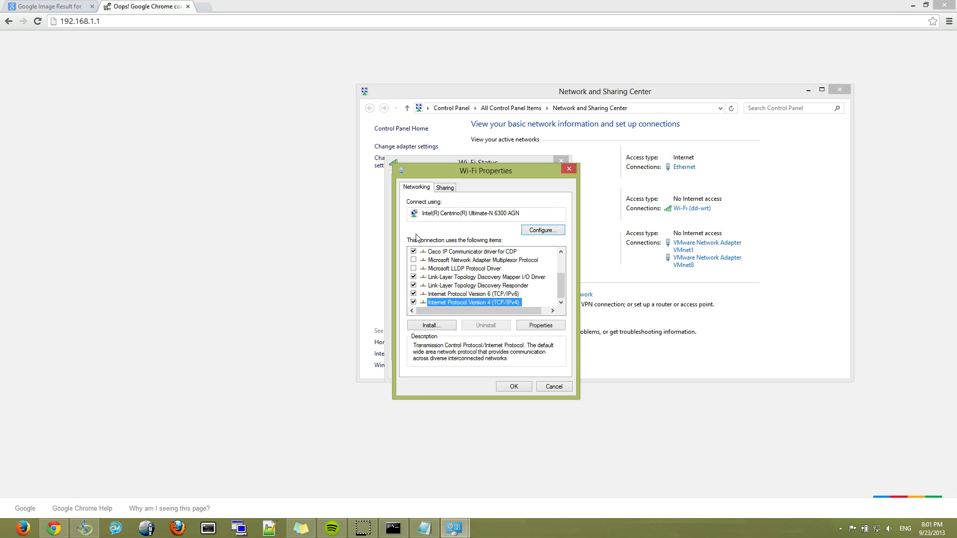
double_click(481, 301)
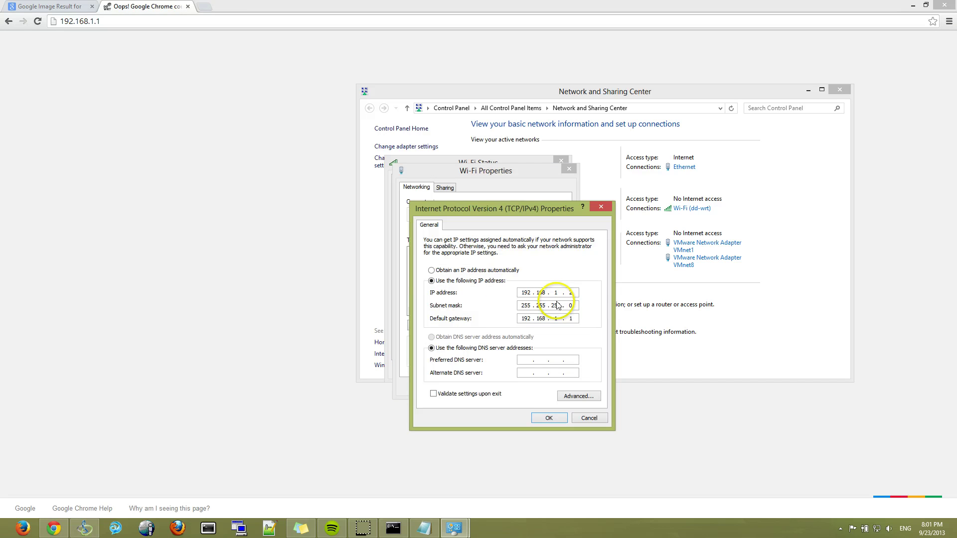
left_click(475, 270)
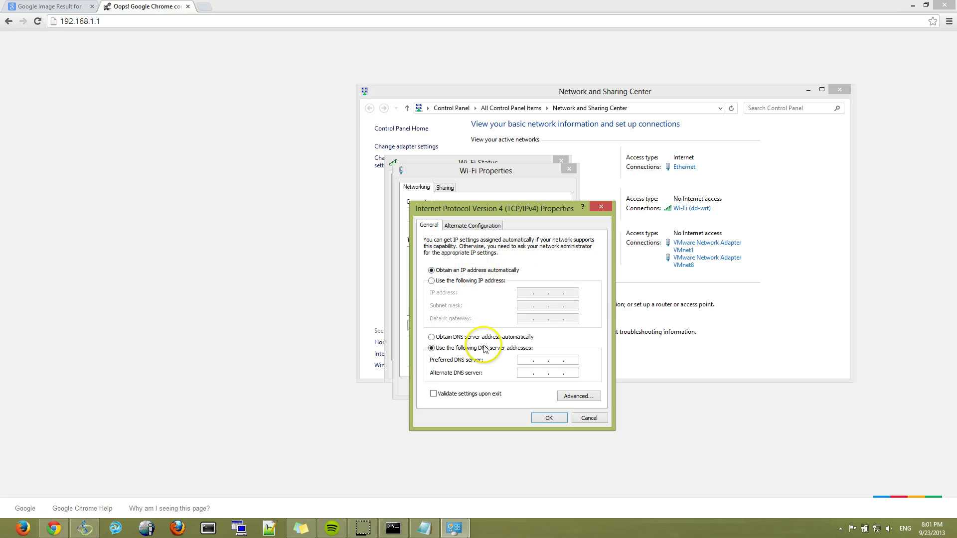
left_click(549, 418)
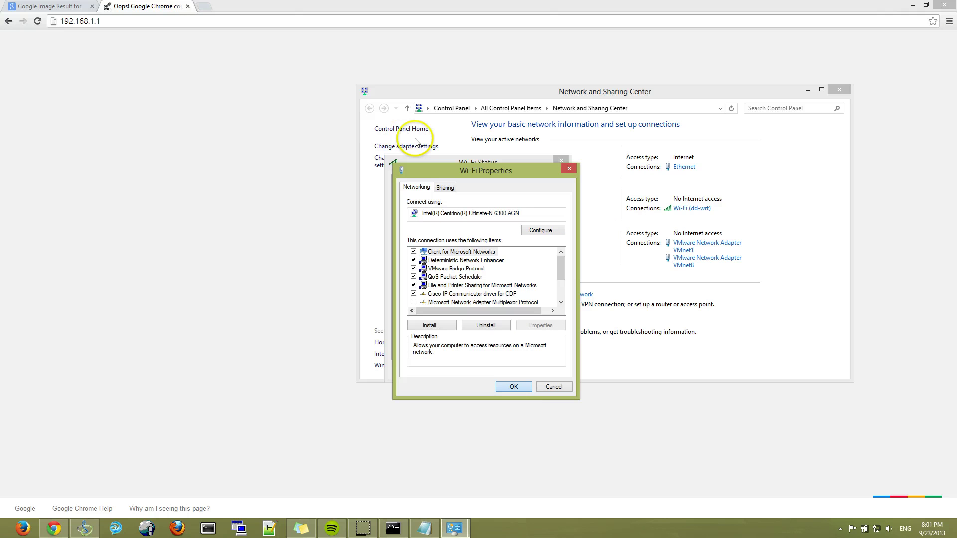
left_click(520, 405)
left_click(412, 185)
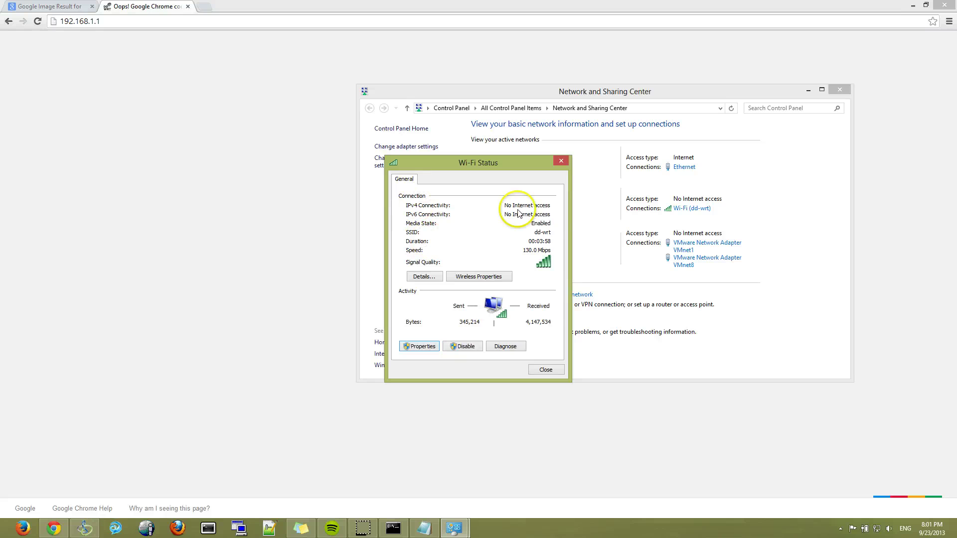
- Review the Wi-Fi connection's IP details and close the Wi-Fi Status window
left_click(423, 280)
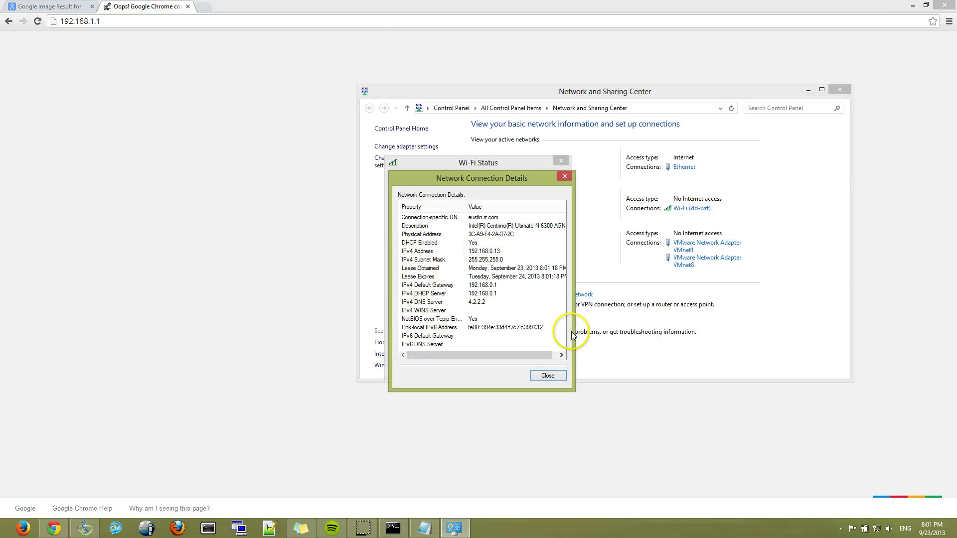
left_click(553, 377)
left_click(554, 374)
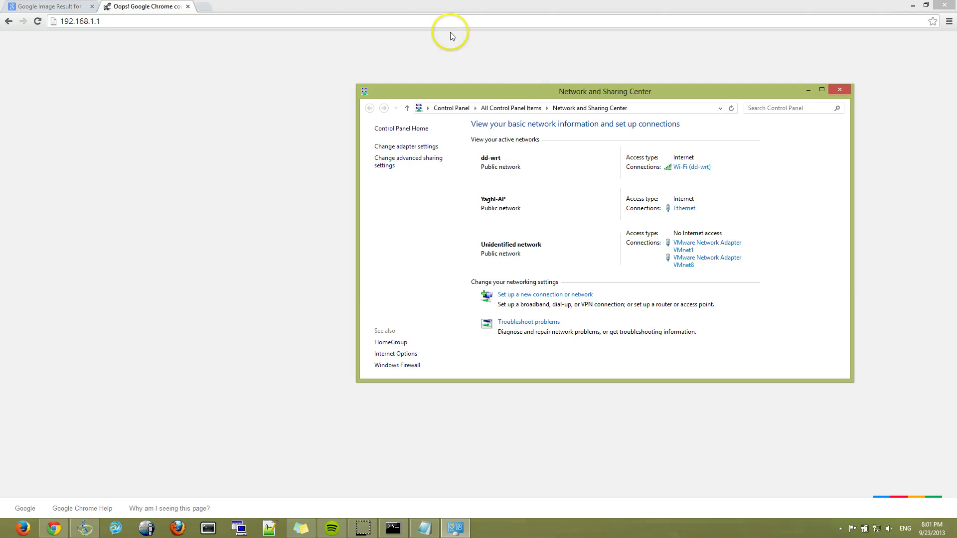
- Load the router's page at 192.168.0.4
left_click(438, 20)
key("BackSpace")
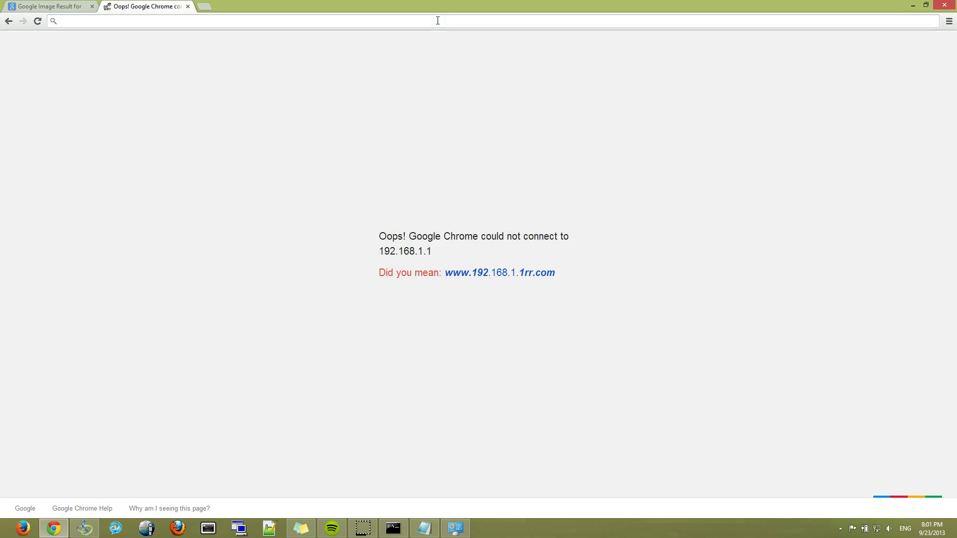
type("192.")
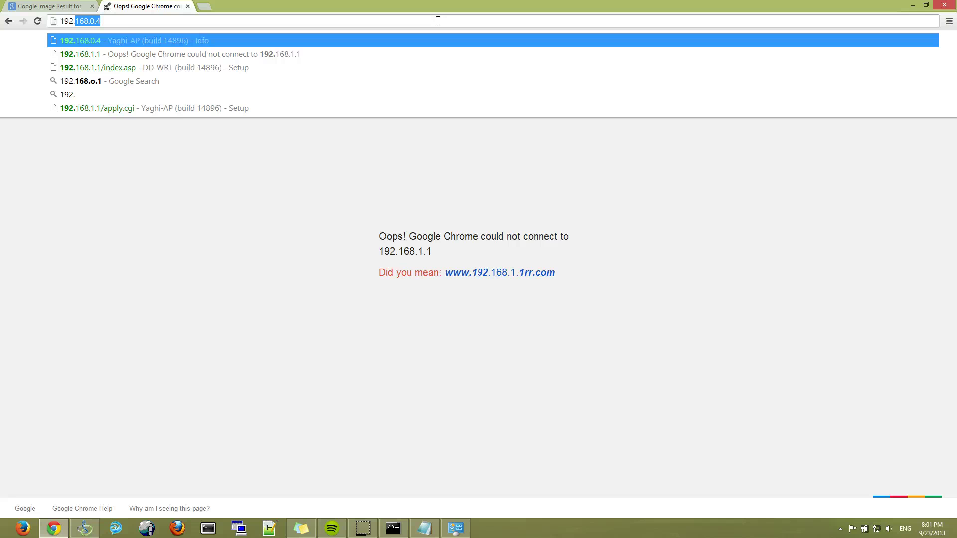
key("Return")
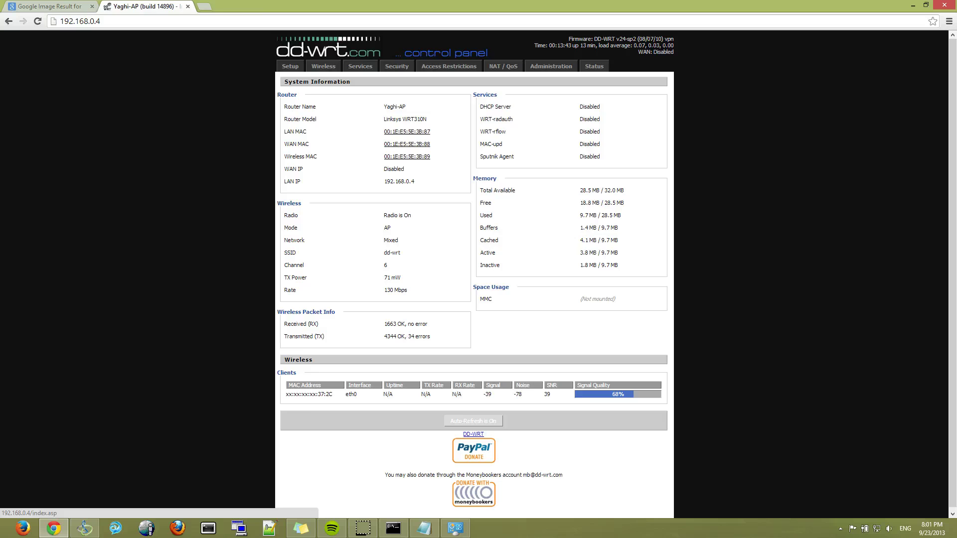
- In a new tab load Google, MSN and Yahoo, then return to the router tab
left_click(205, 6)
type("google.com")
key("Return")
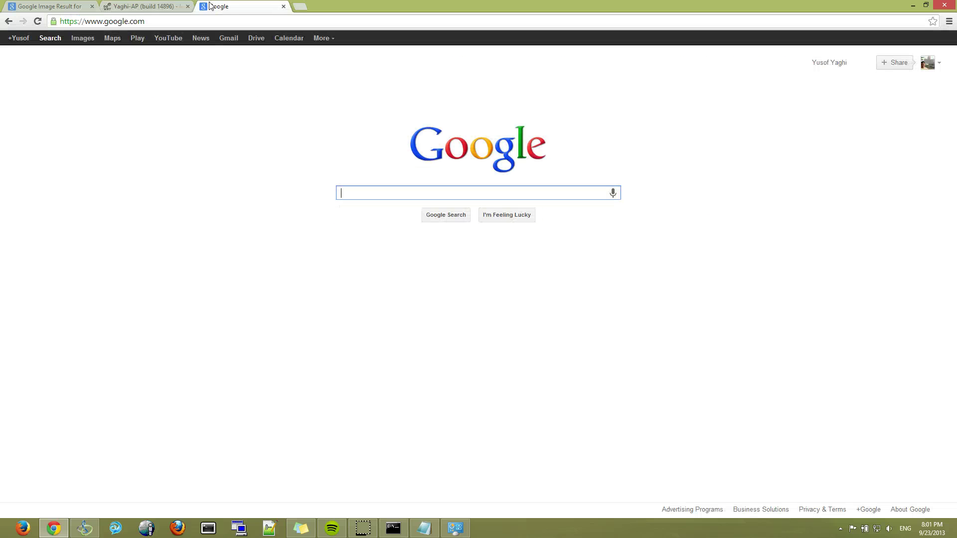
left_click(212, 21)
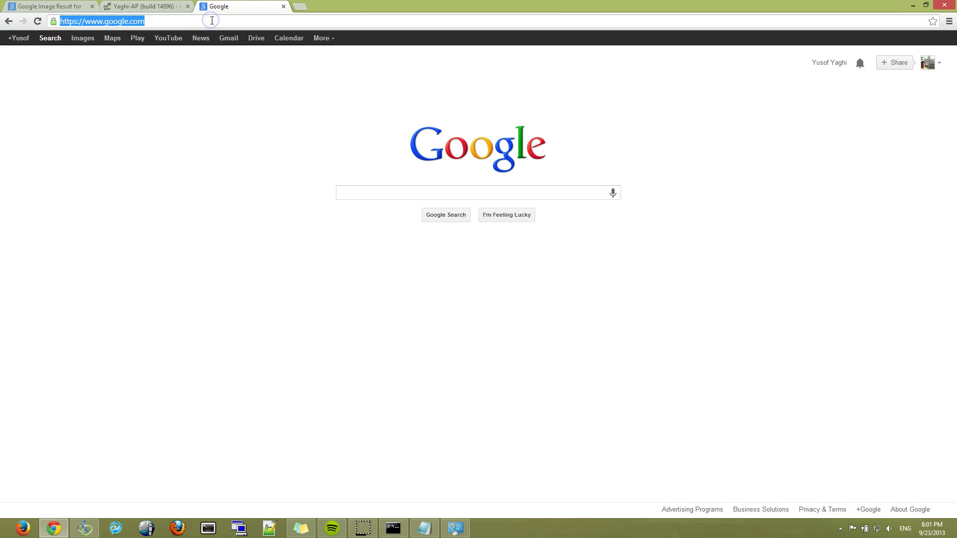
type("msn")
key("Return")
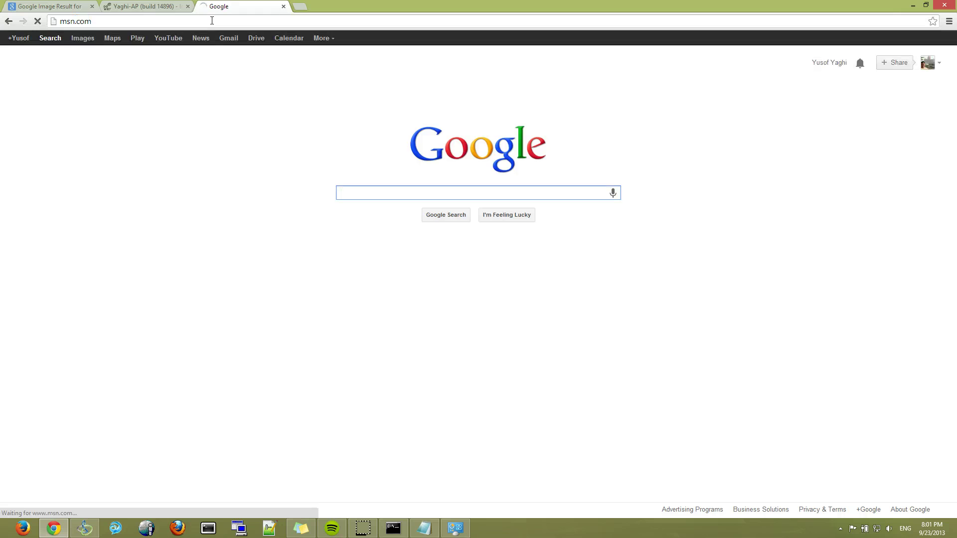
left_click(212, 20)
type("yaho")
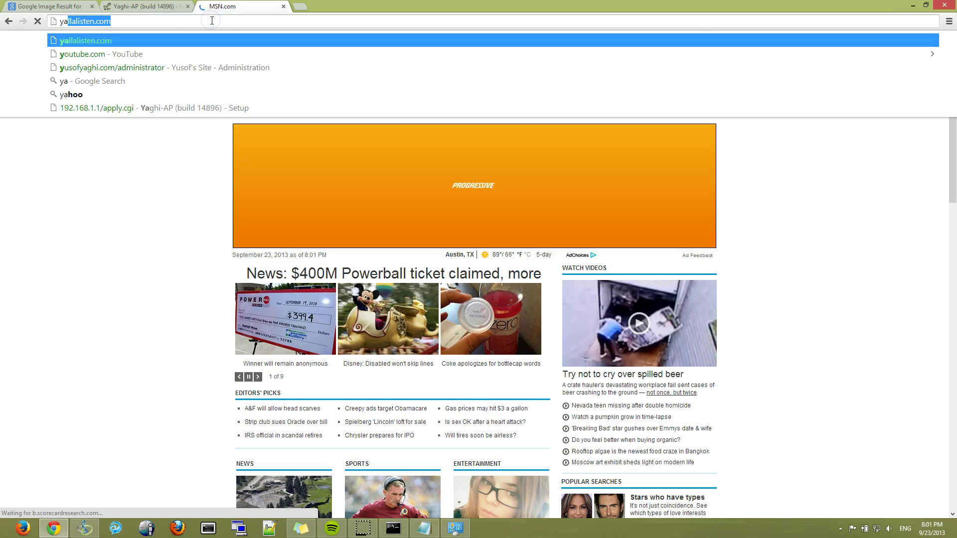
type("o")
key("Return")
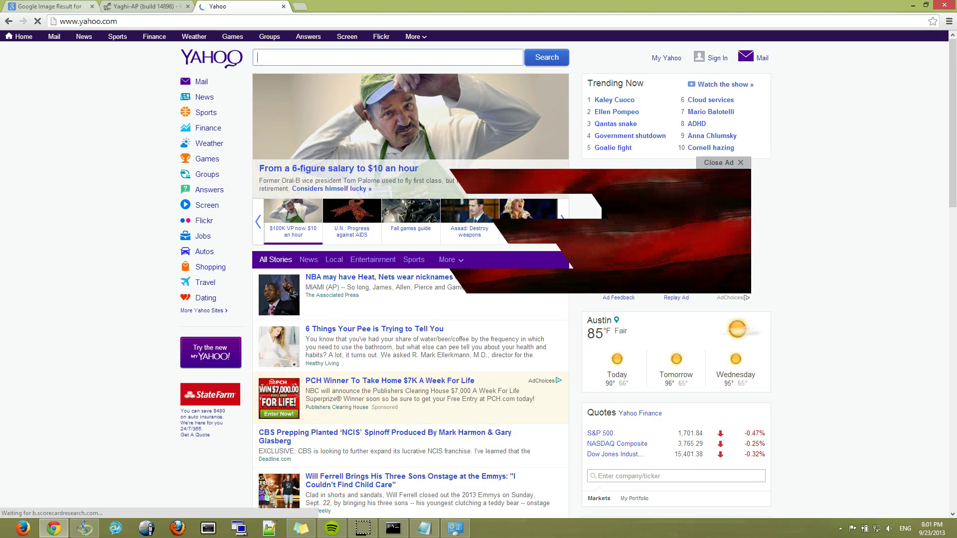
left_click(133, 9)
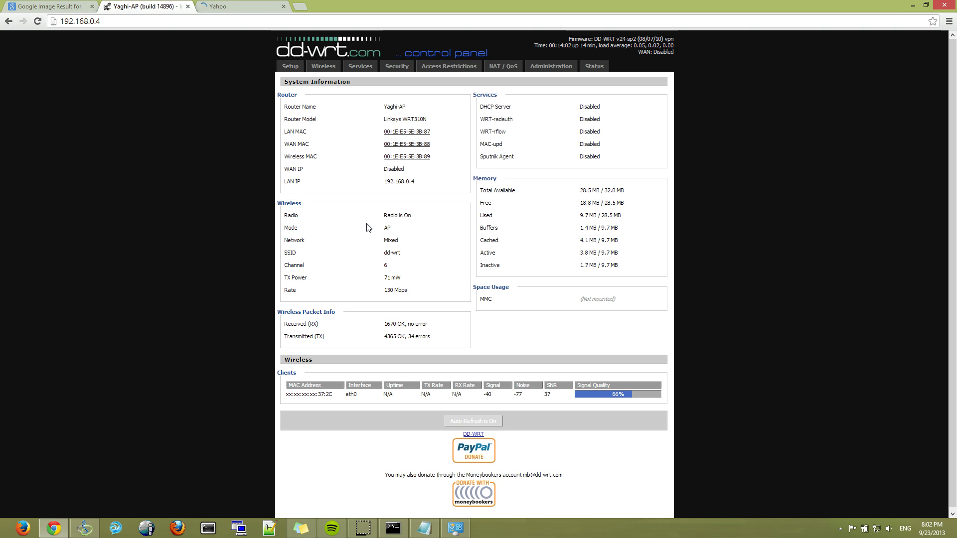
- On Wireless Basic Settings, change the SSID from dd-wrt to Yaghi-AP, choose NG-Mixed, then save and apply
left_click(353, 208)
left_click(318, 72)
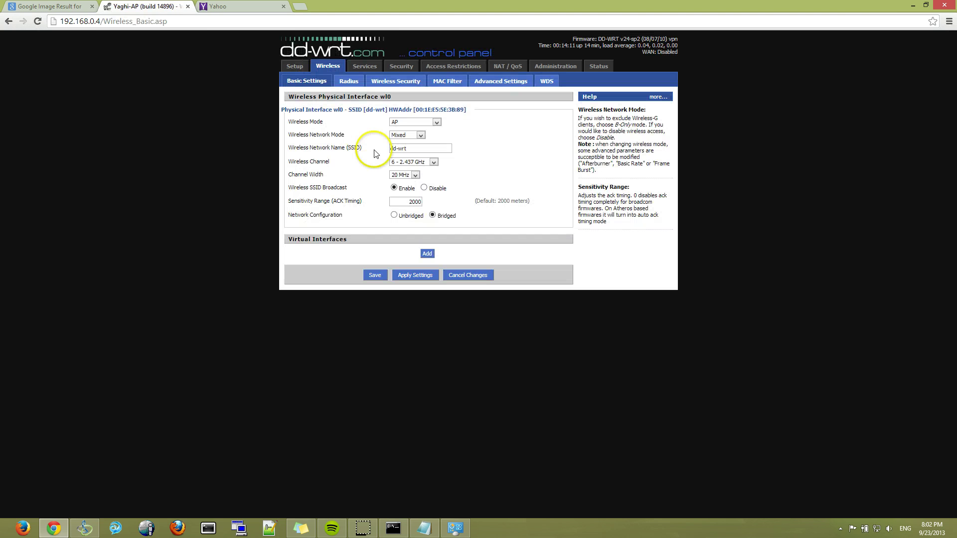
triple_click(409, 148)
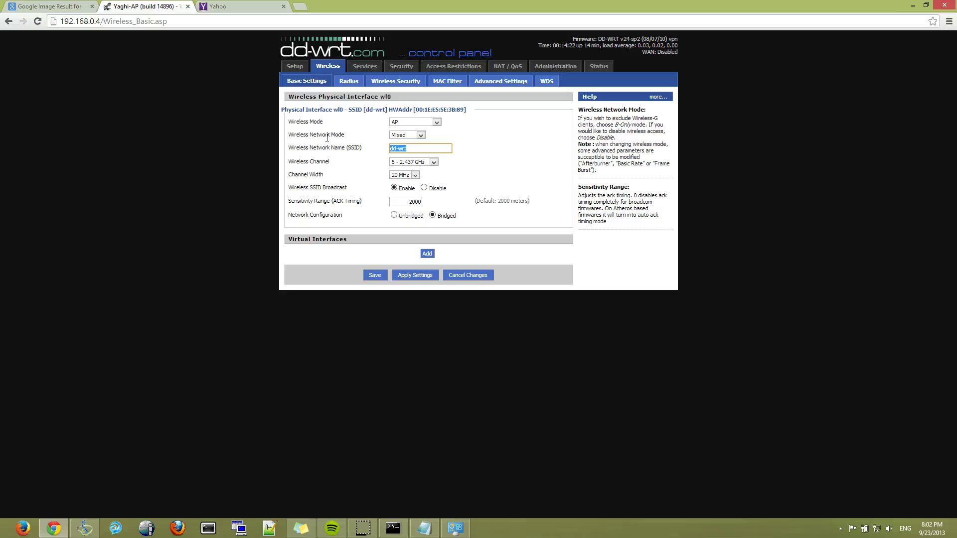
type("ya")
type("aghi-AP")
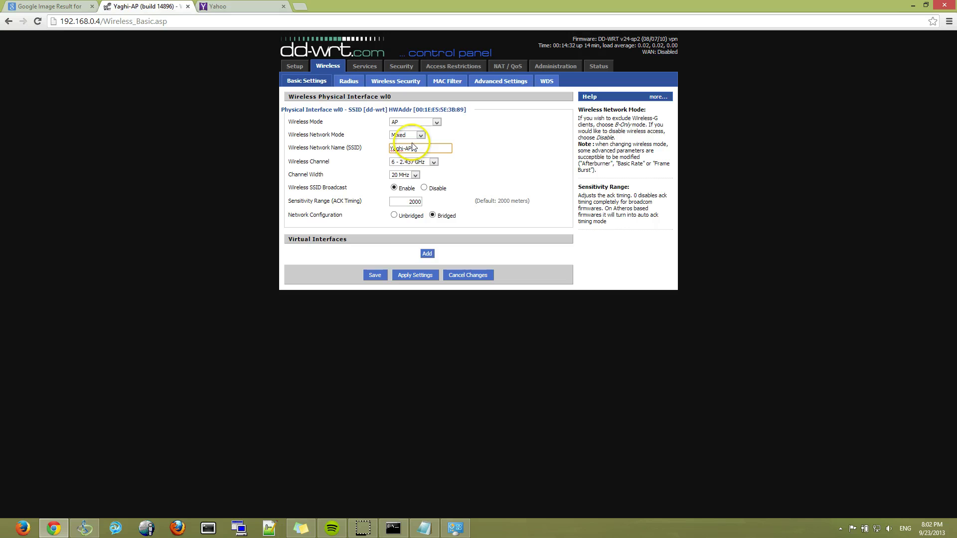
left_click(407, 136)
left_click(408, 175)
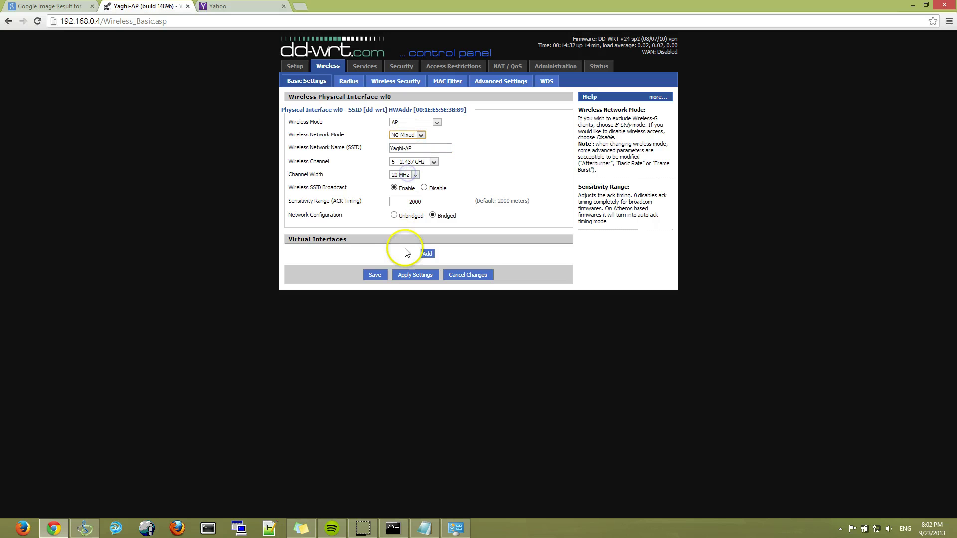
left_click(375, 276)
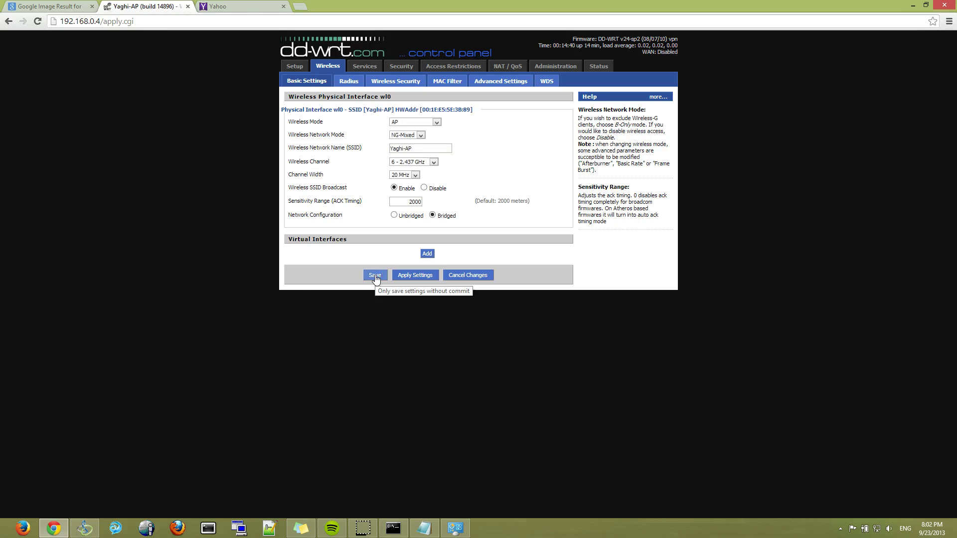
left_click(413, 275)
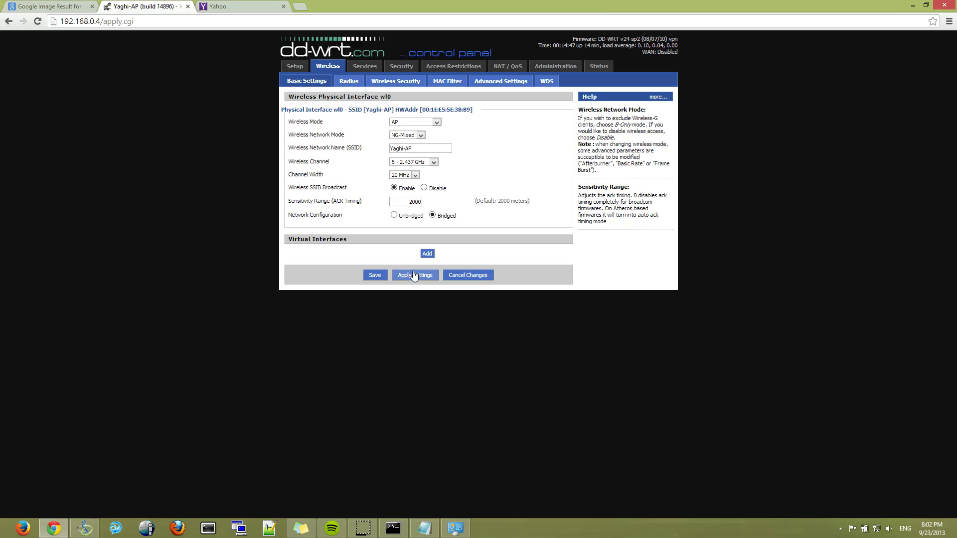
- Join the Yaghi-AP Wi-Fi network from the tray, then switch Chrome to the Yahoo tab
left_click(879, 530)
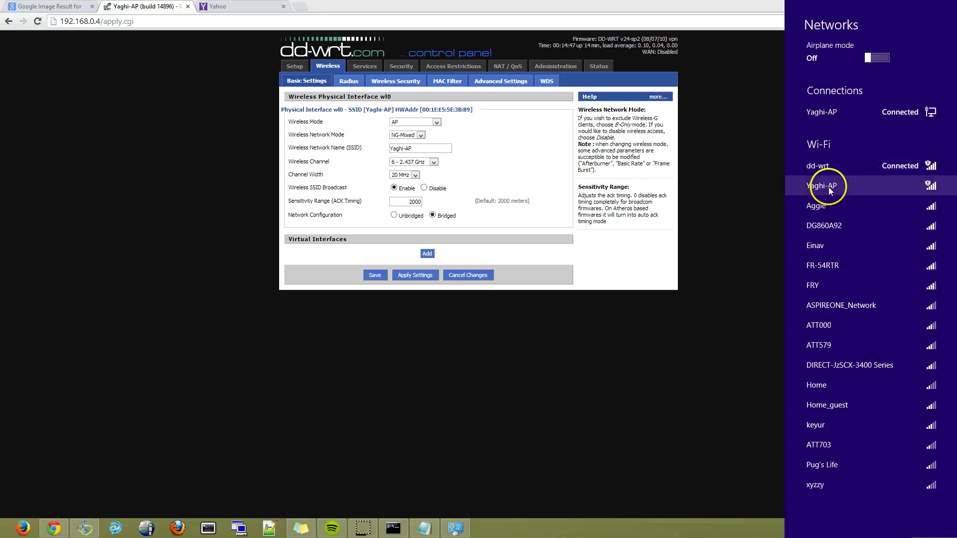
left_click(830, 189)
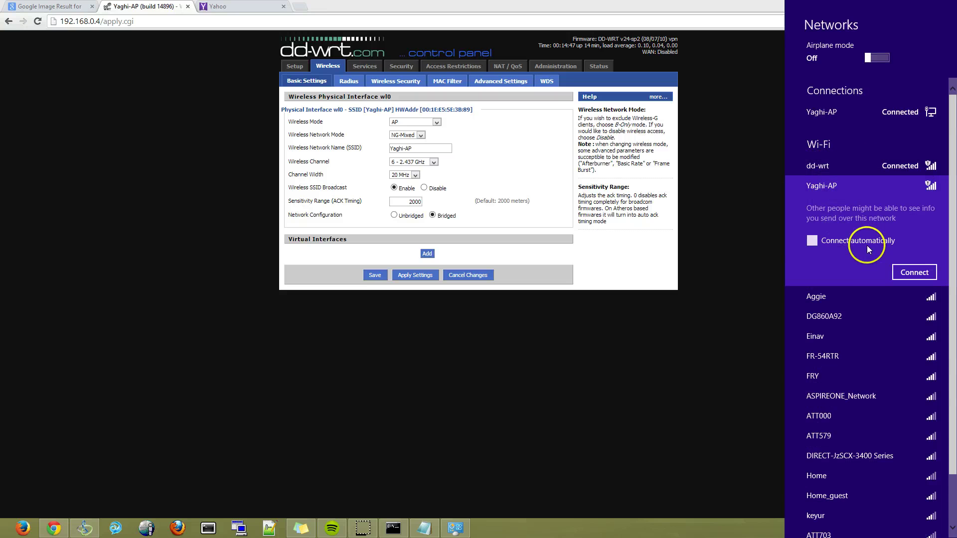
left_click(915, 272)
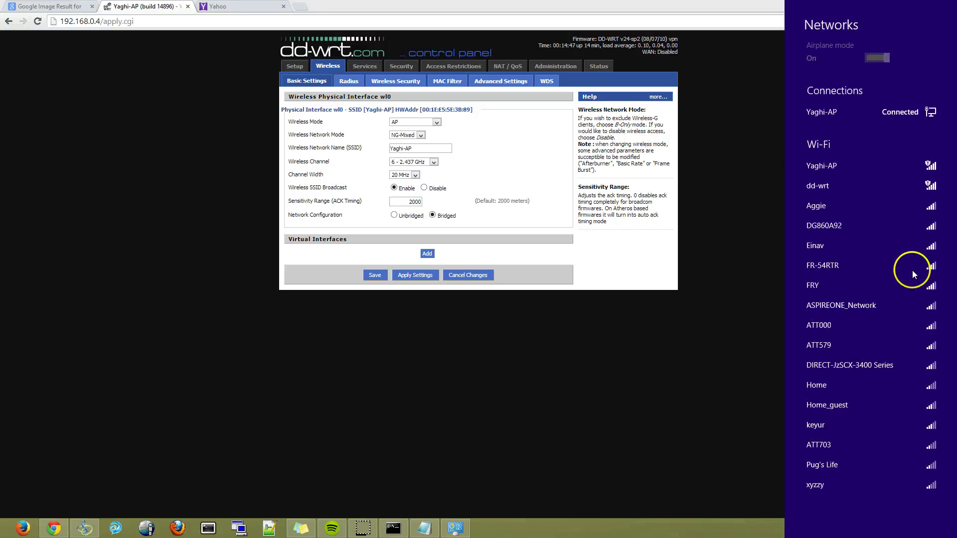
left_click(740, 145)
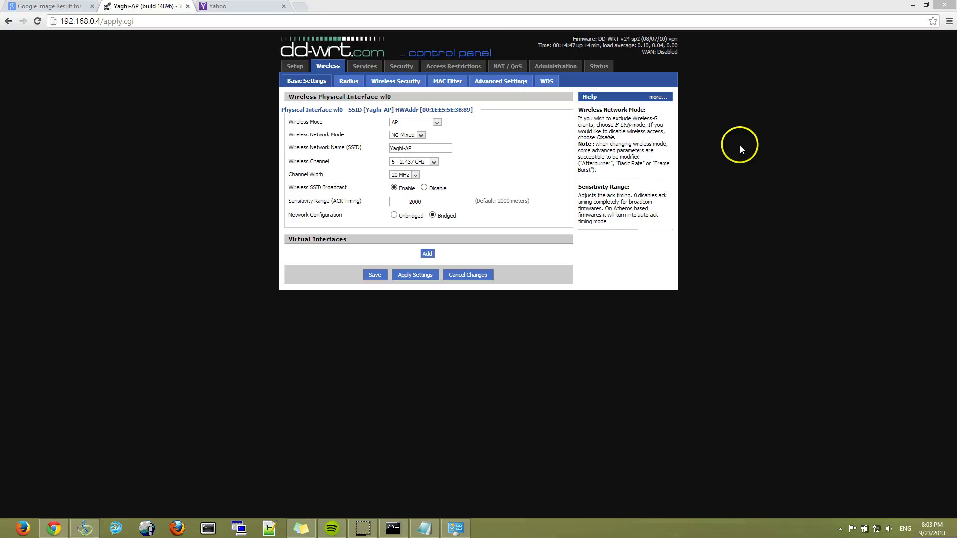
left_click(215, 7)
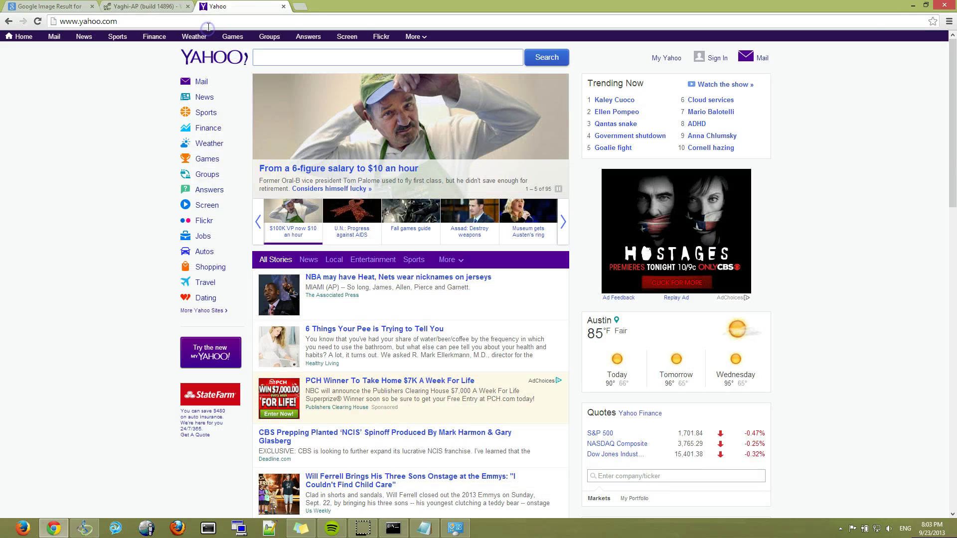
- Load google.com in the Yahoo tab, then open the router's Wireless Security page
left_click(208, 23)
type("google.com")
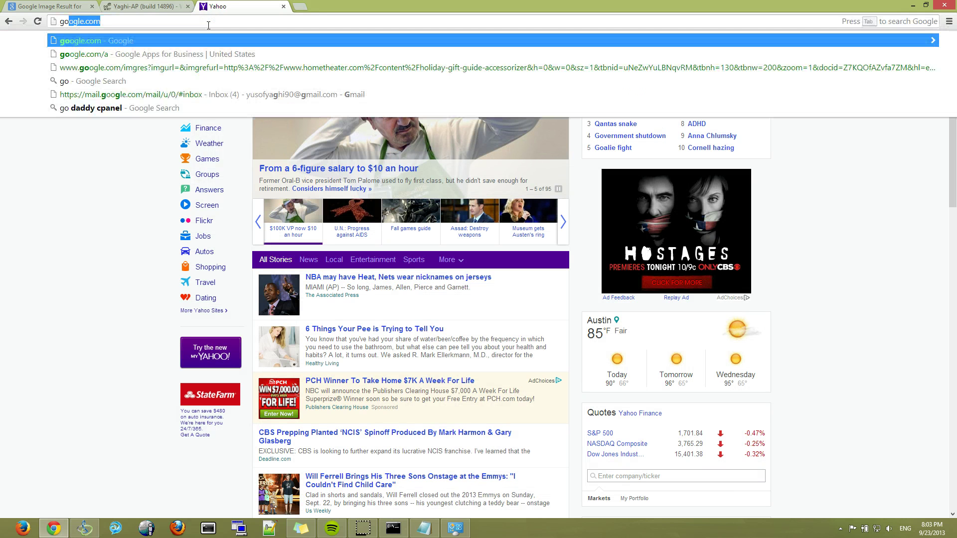
key("Return")
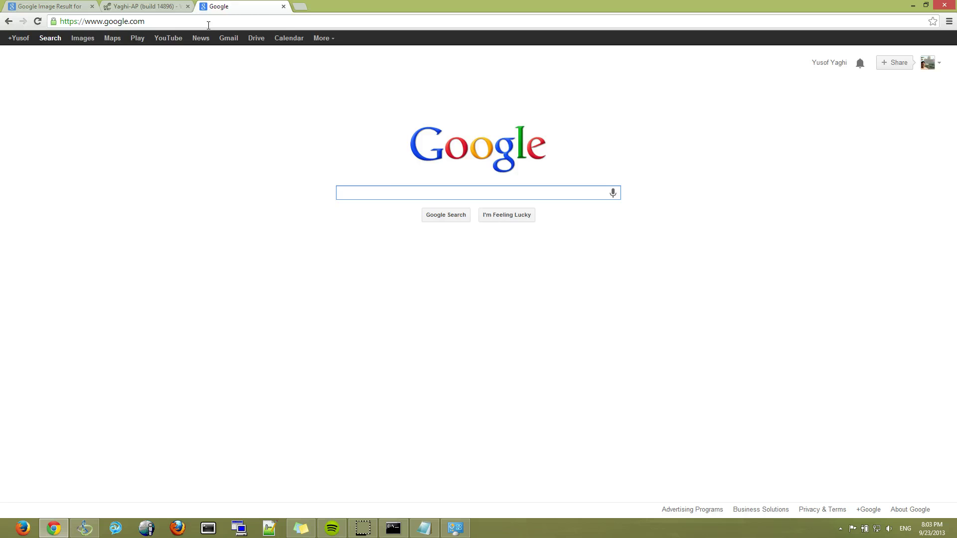
key("ctrl+shift+Tab")
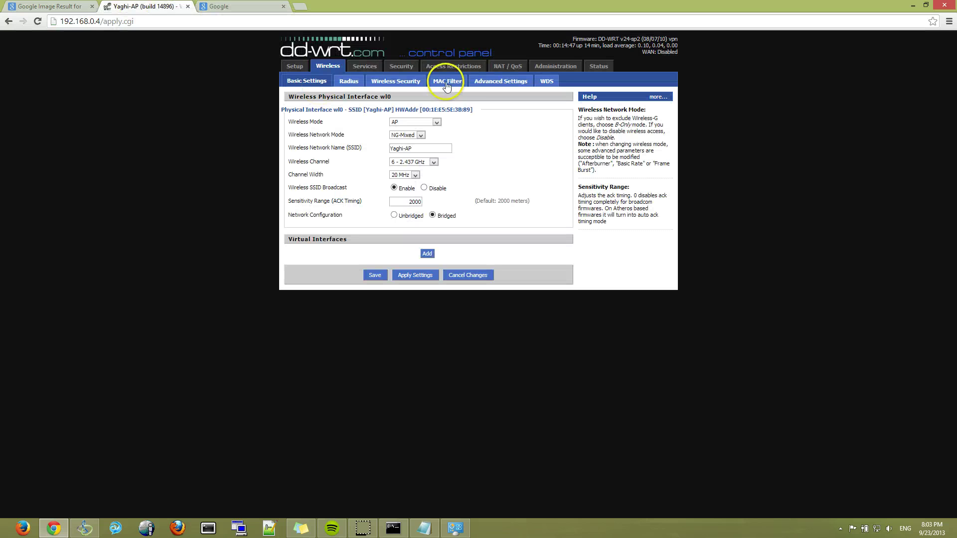
left_click(406, 84)
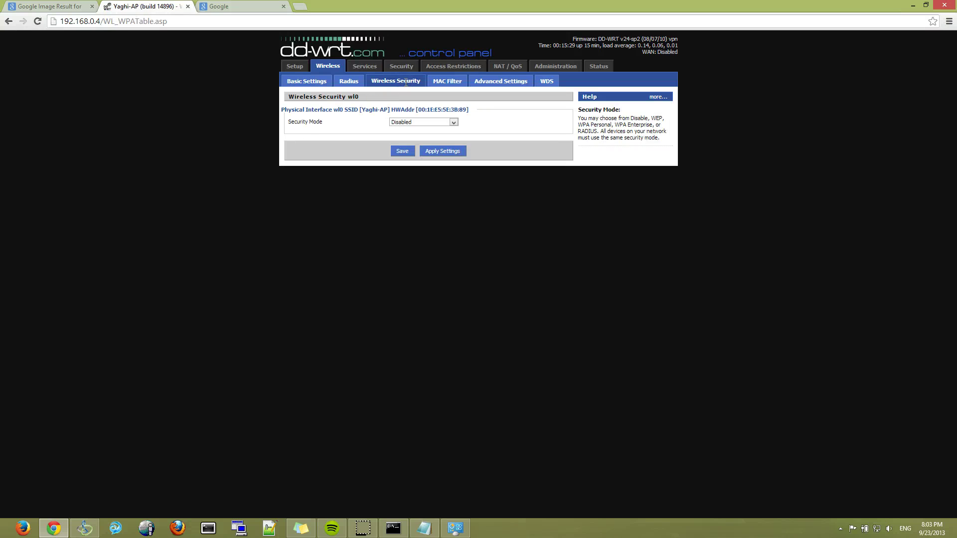